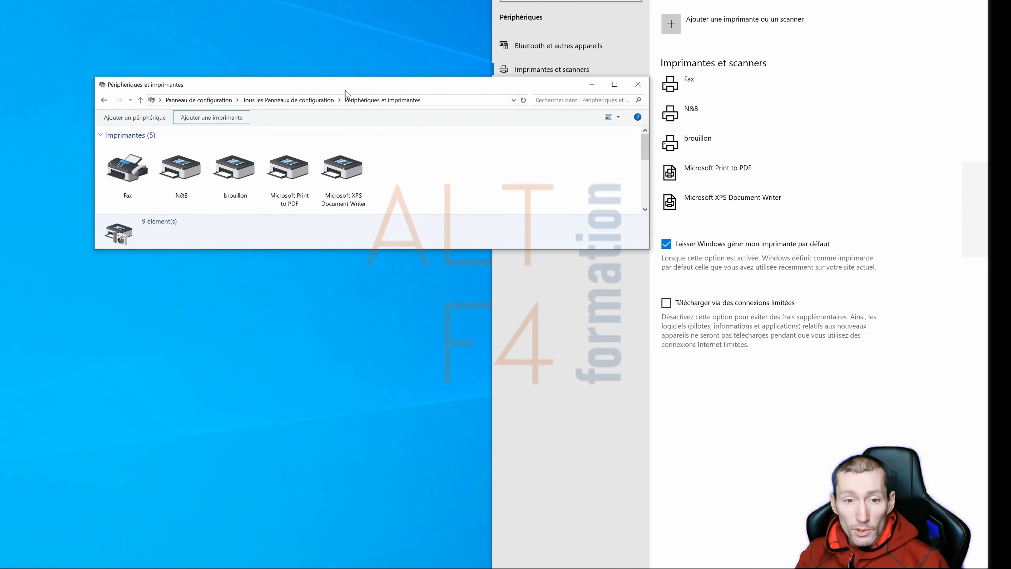
- Start adding a printer that is not listed, using an IP address or host name
click(231, 121)
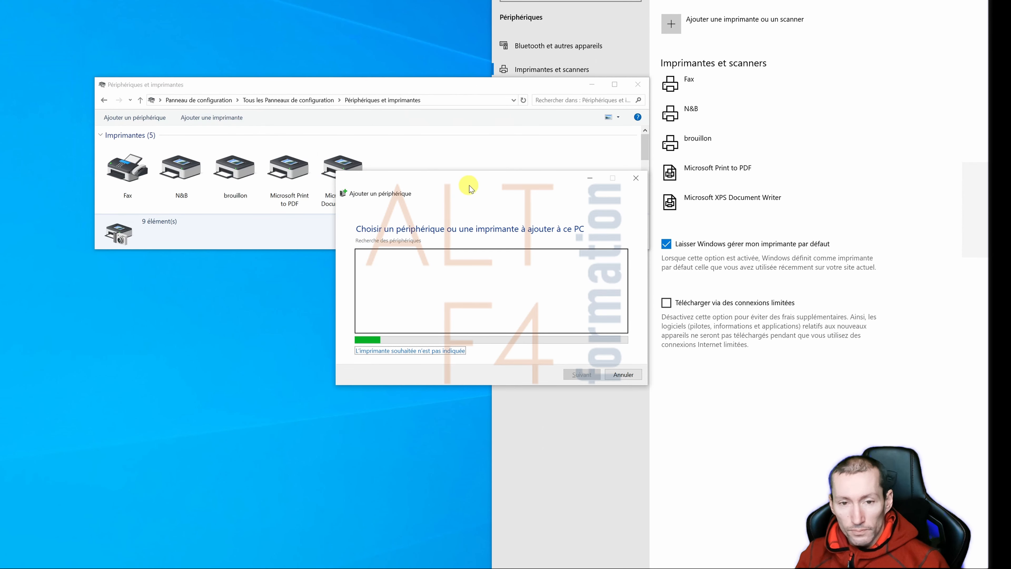
drag(469, 187, 327, 148)
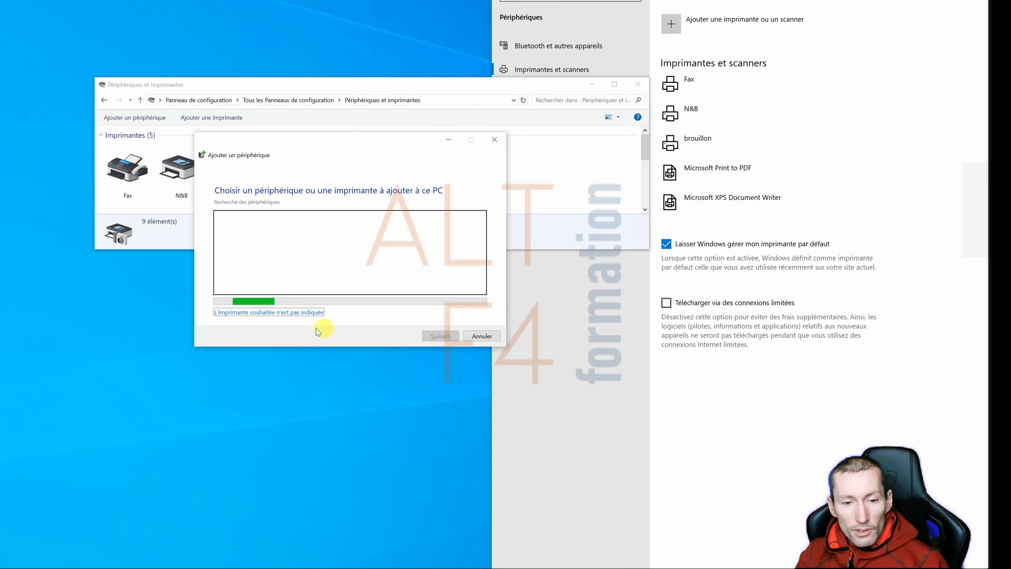
click(277, 313)
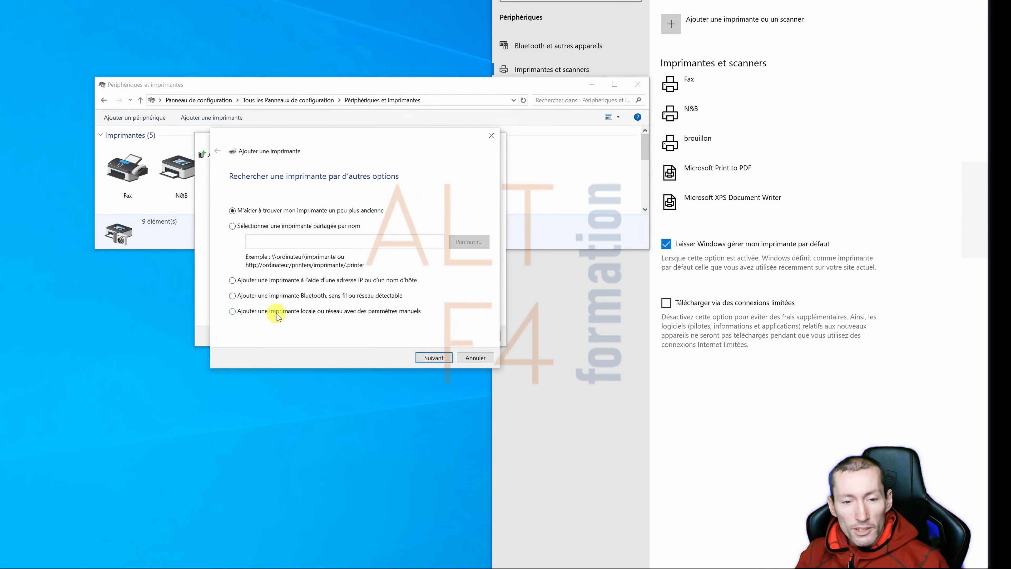
click(242, 281)
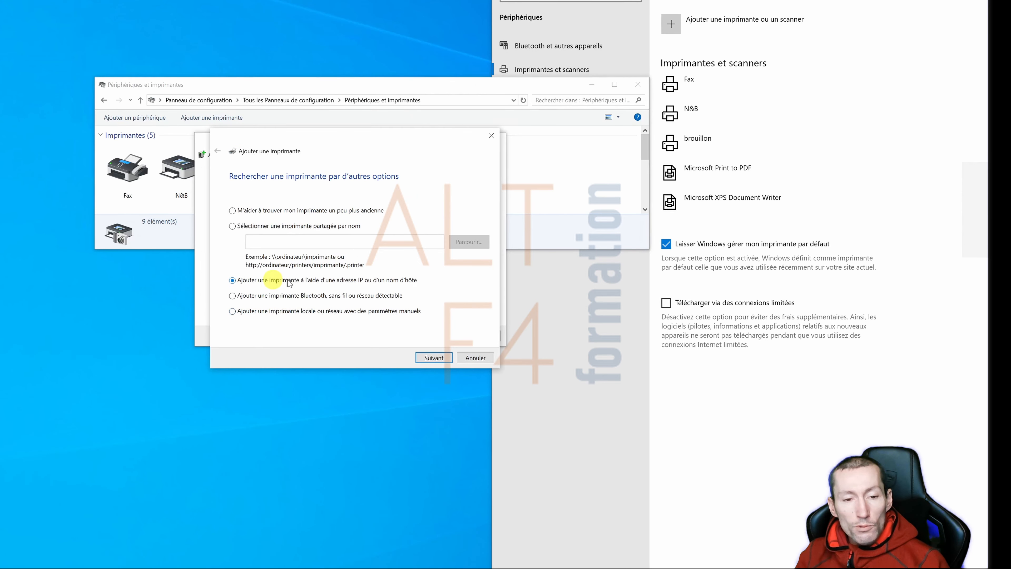
click(433, 357)
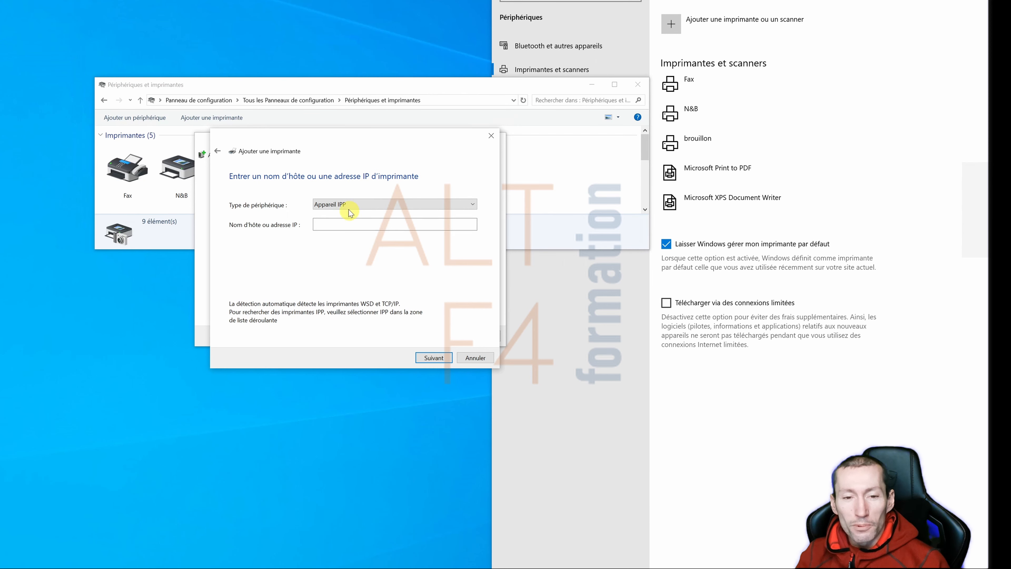
- Set the device type to Périphérique TCP/IP with address 10.0.0.10 and run the port detection
click(349, 213)
click(333, 222)
click(333, 226)
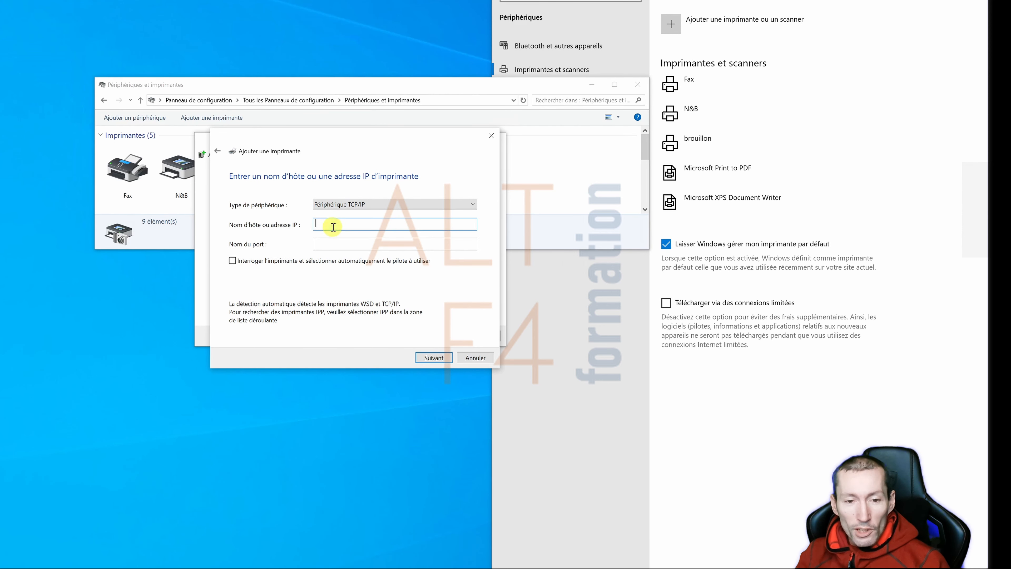
text(10.0.0.)
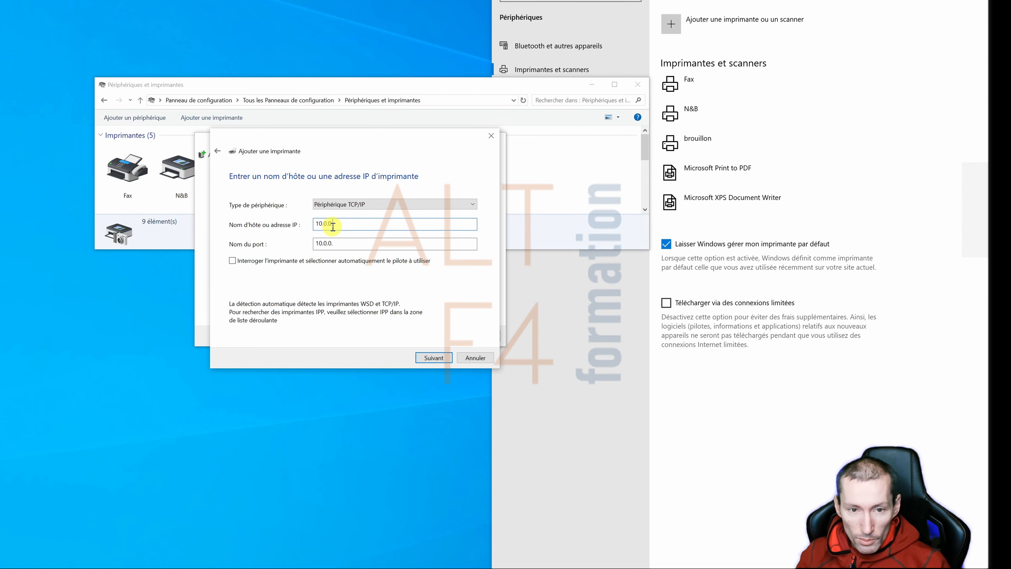
text(10)
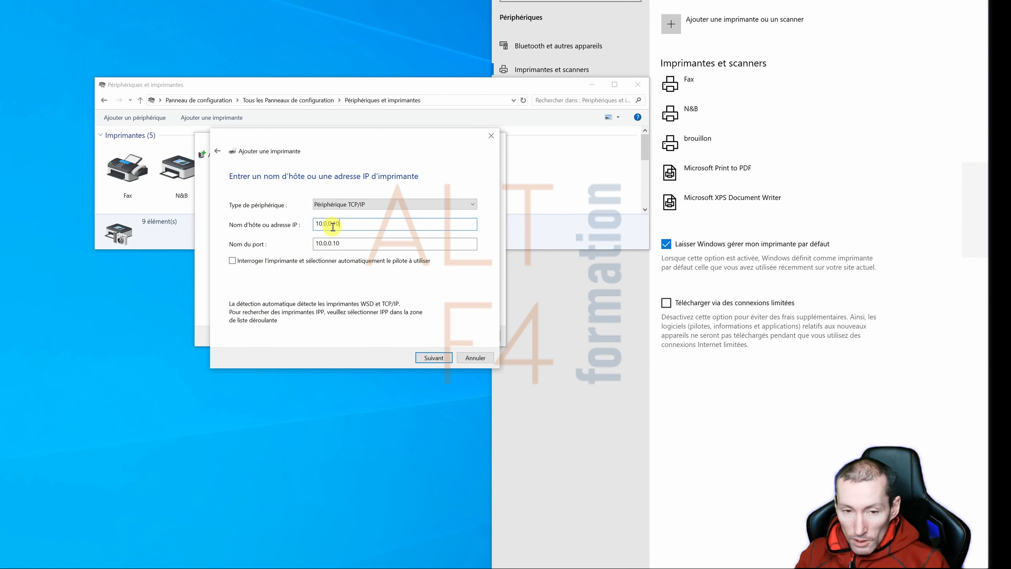
click(426, 356)
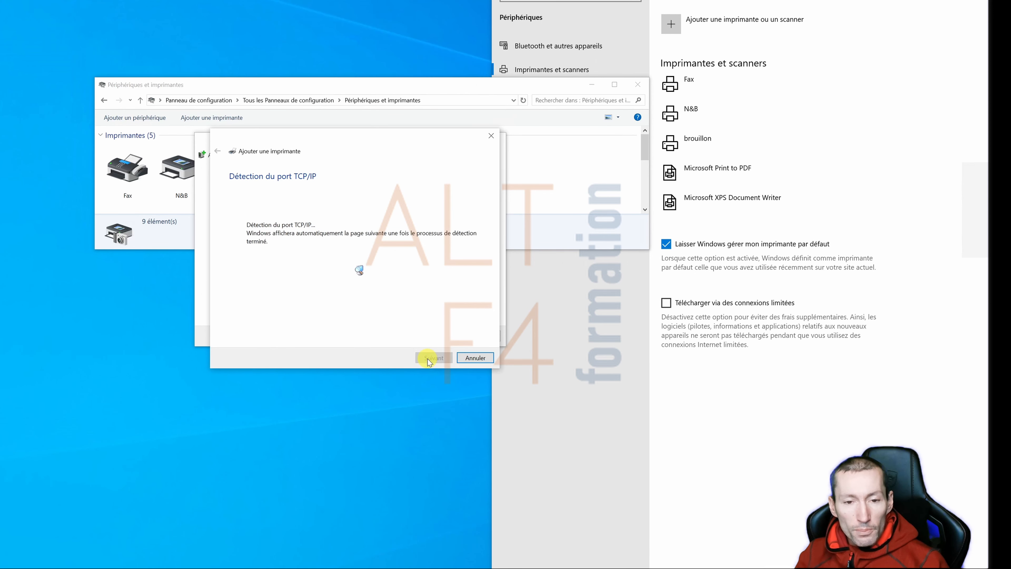
drag(374, 140, 361, 156)
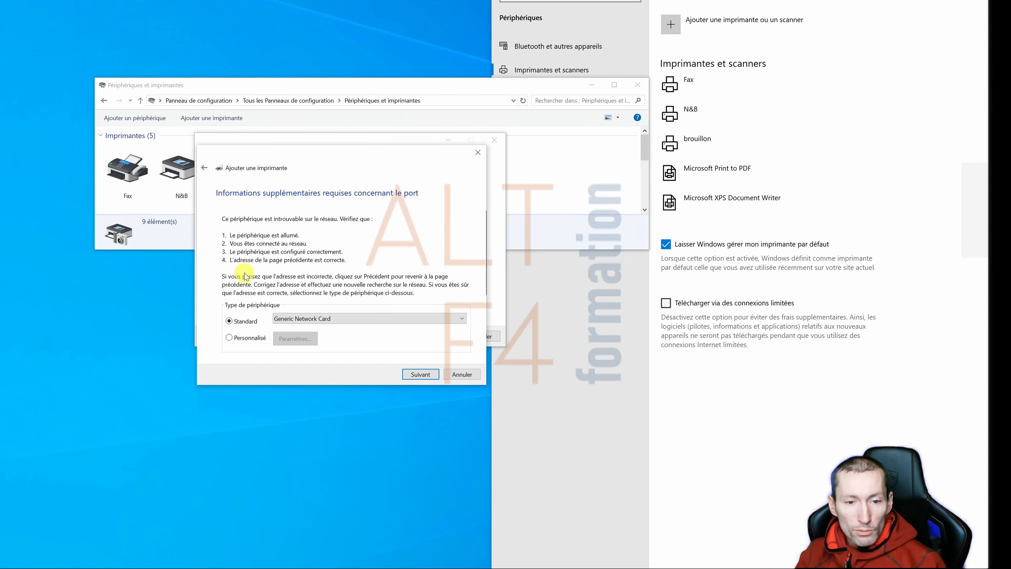
- Keep the standard Generic Network Card port type and use the currently installed Generic / Text Only driver
click(350, 319)
click(370, 280)
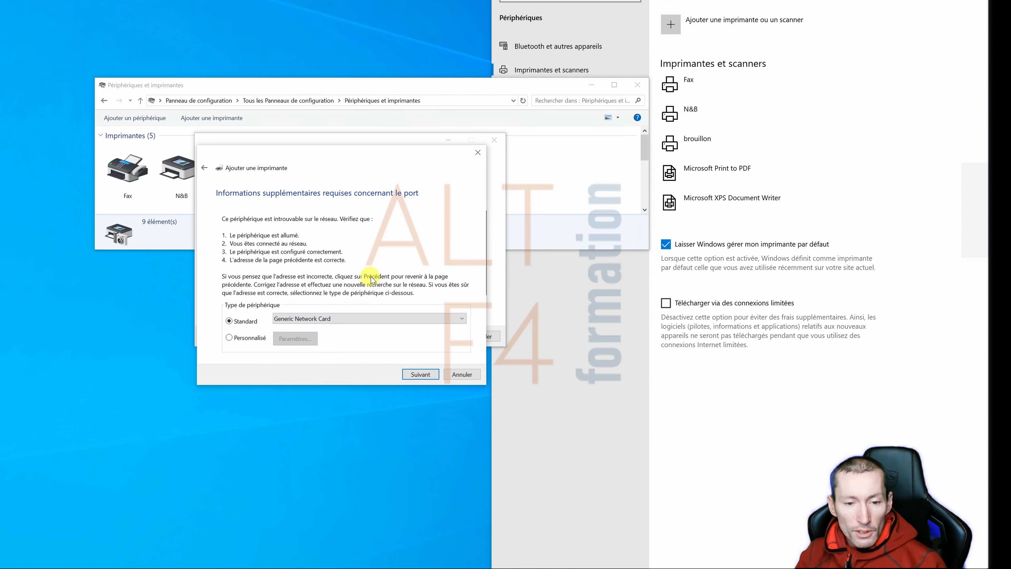
click(350, 318)
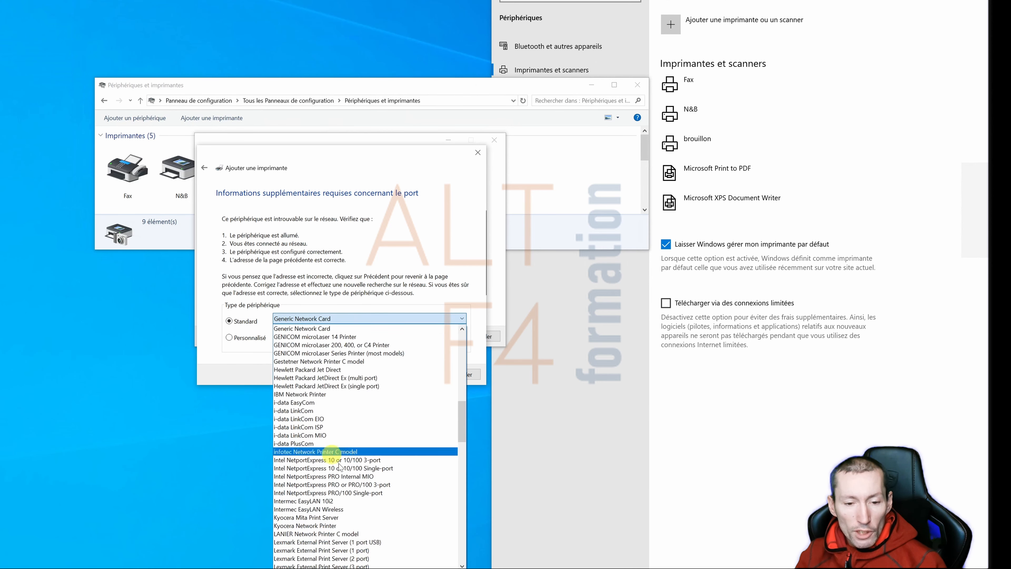
click(346, 278)
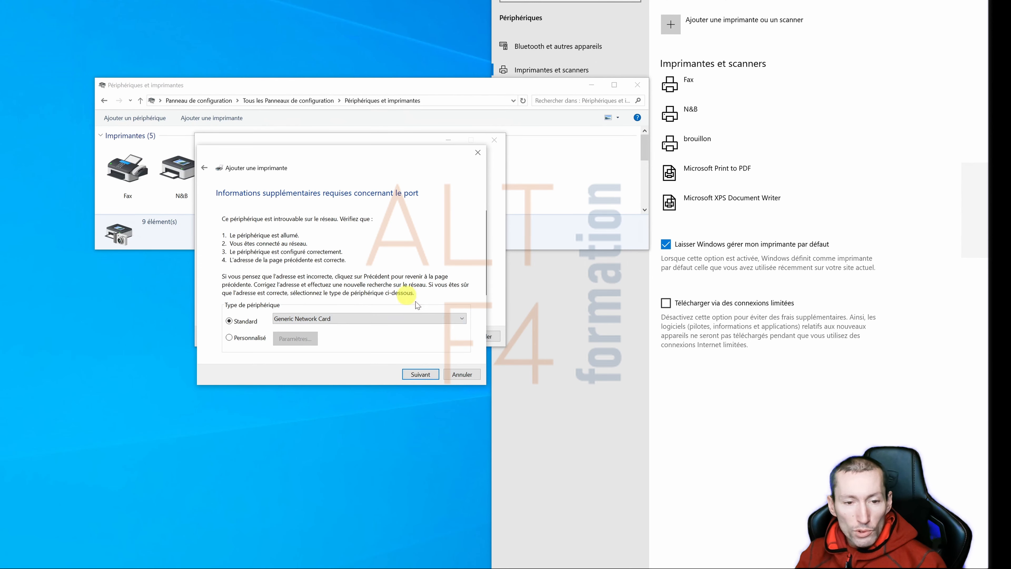
click(430, 375)
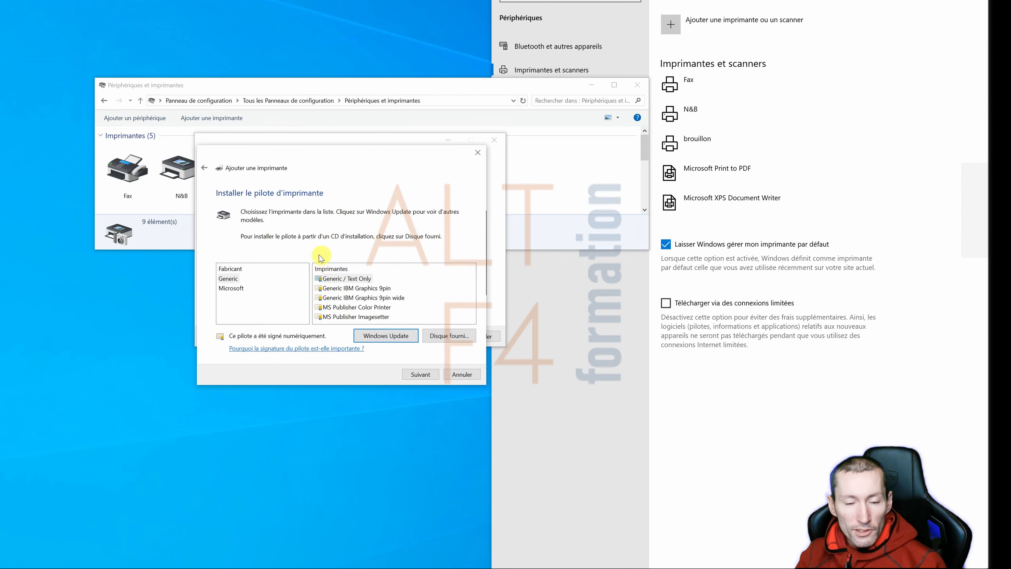
click(425, 377)
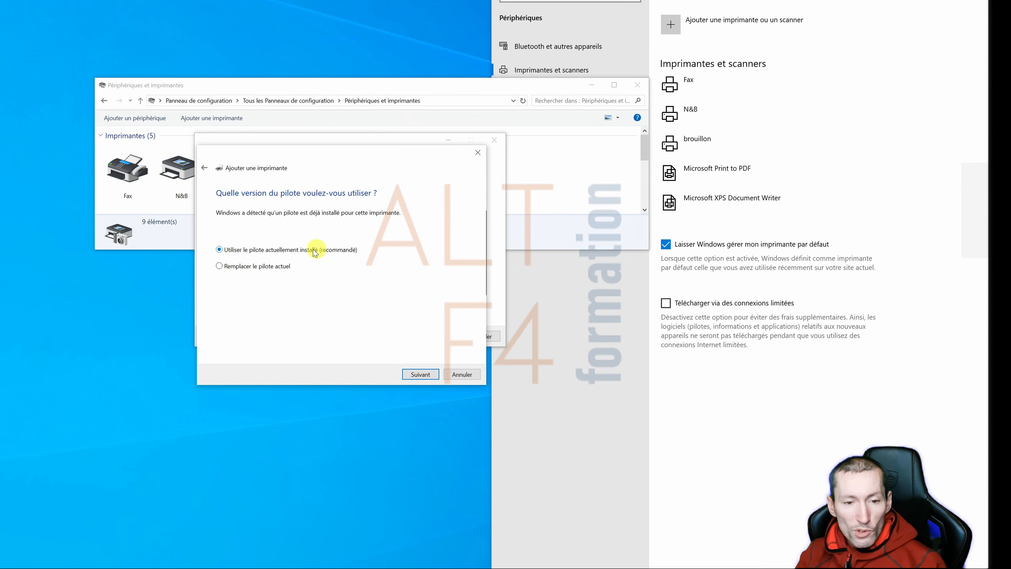
click(421, 374)
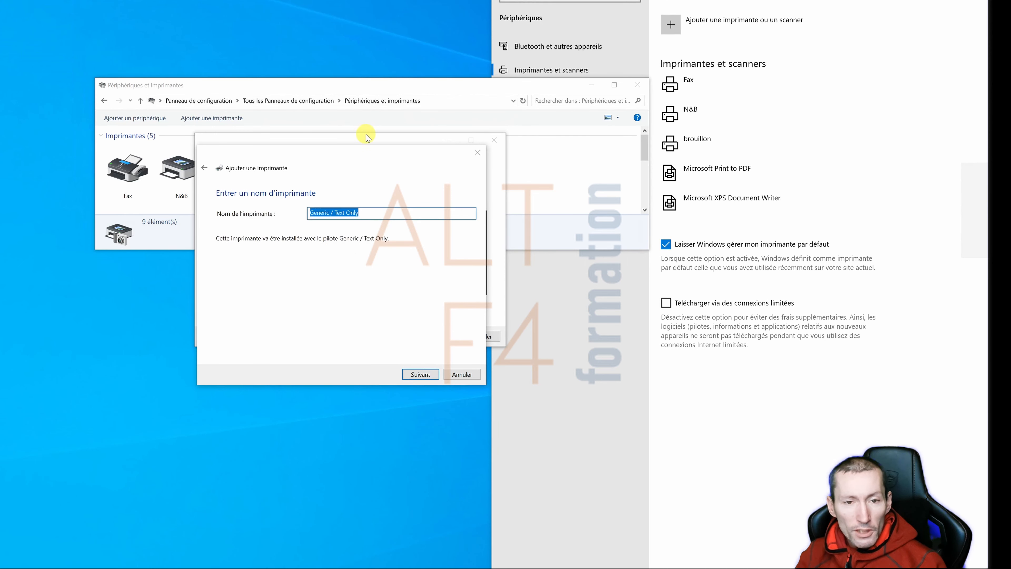
- Name the new printer Generic and finish adding it without sharing it
drag(360, 89, 367, 27)
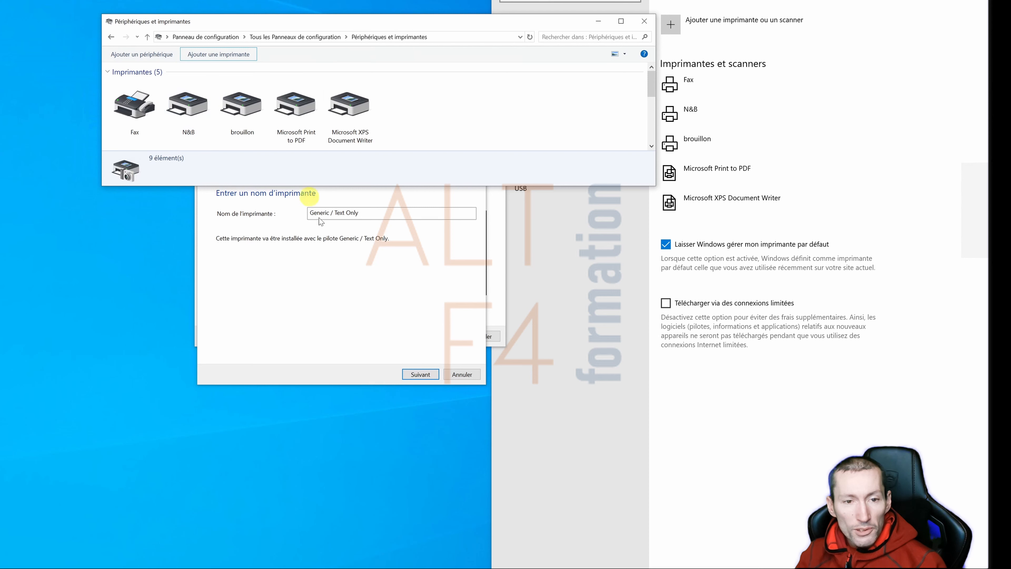
click(343, 285)
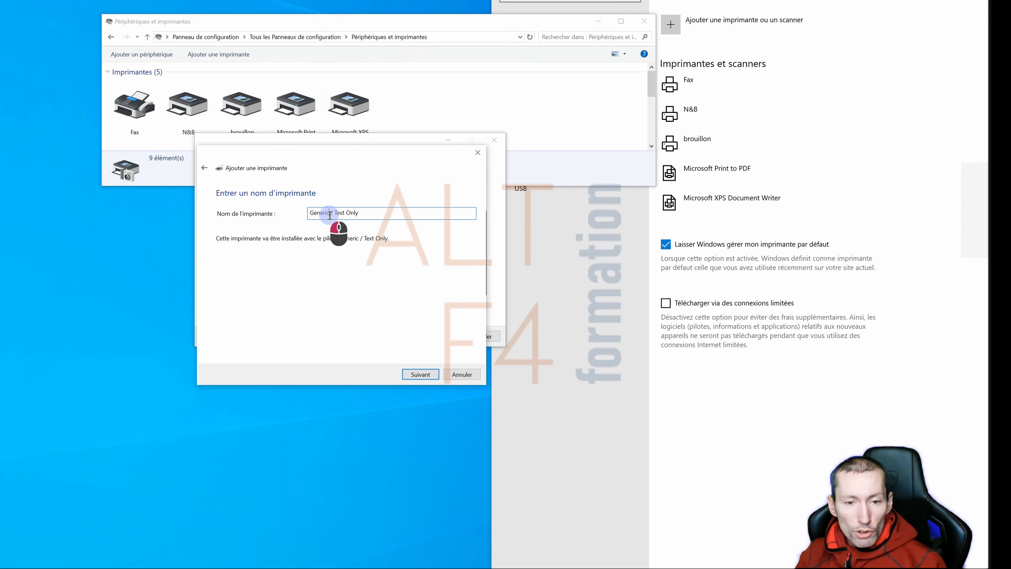
drag(329, 212, 424, 211)
key(BackSpace)
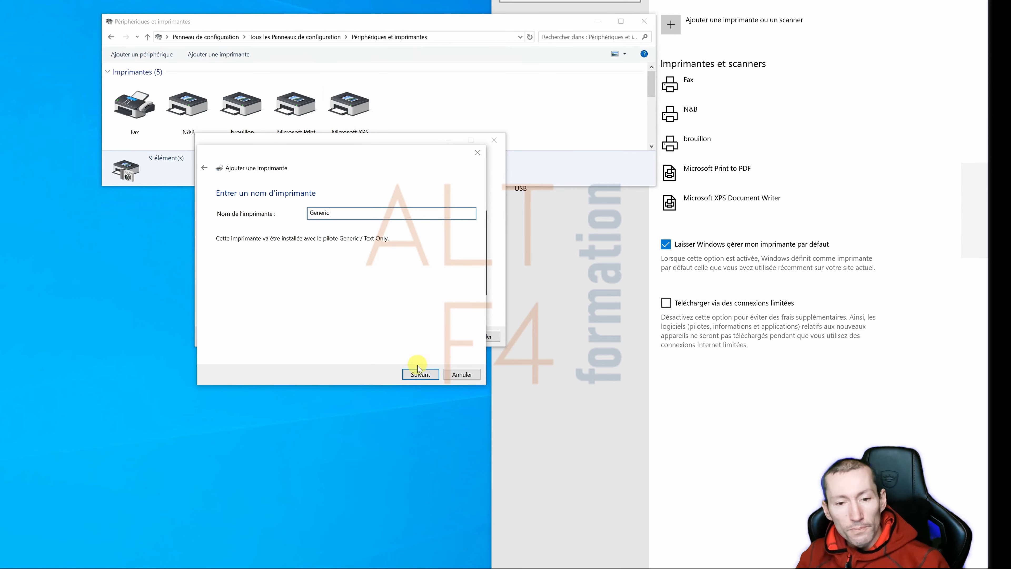
click(420, 374)
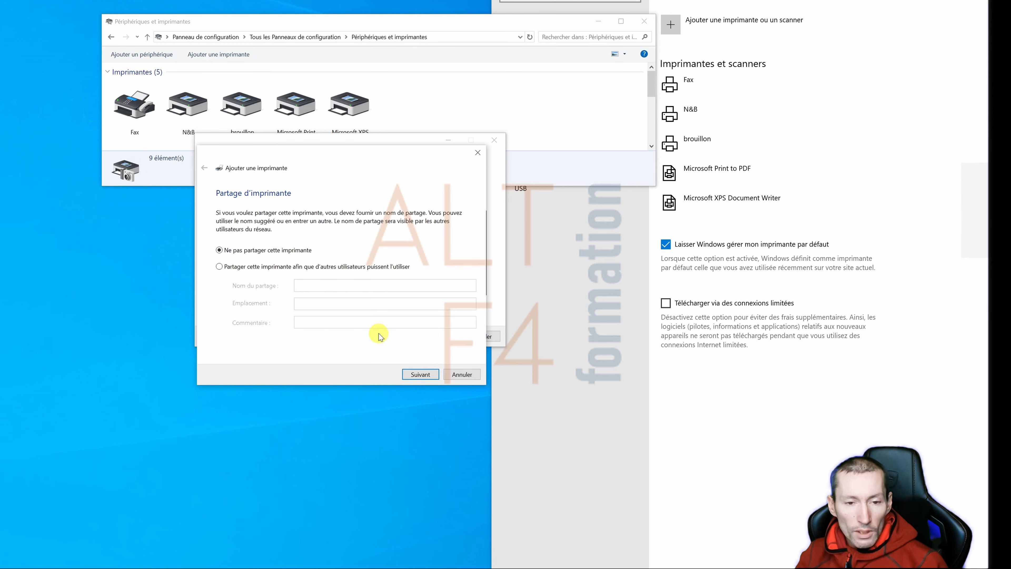
click(421, 375)
click(424, 374)
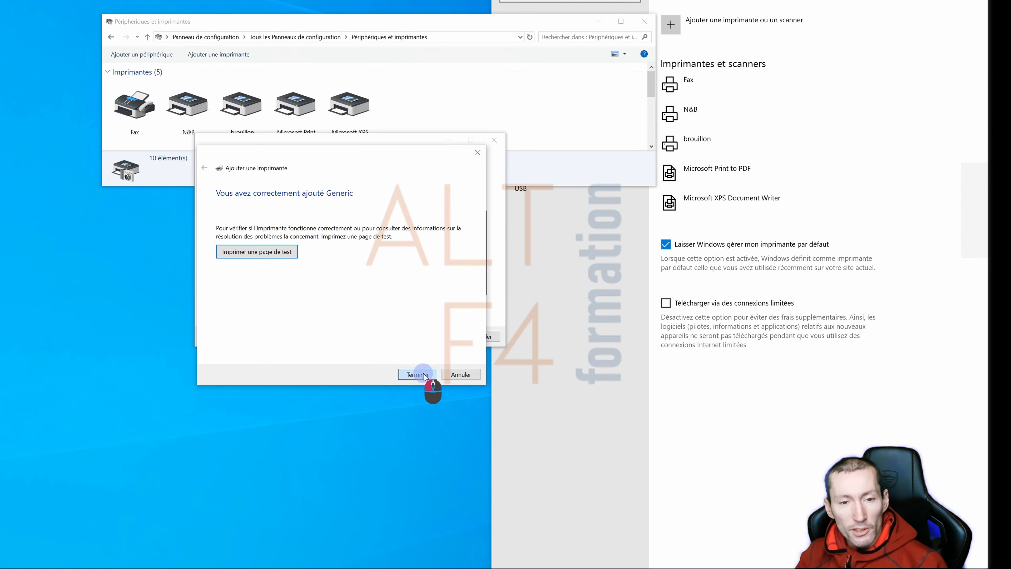
click(423, 375)
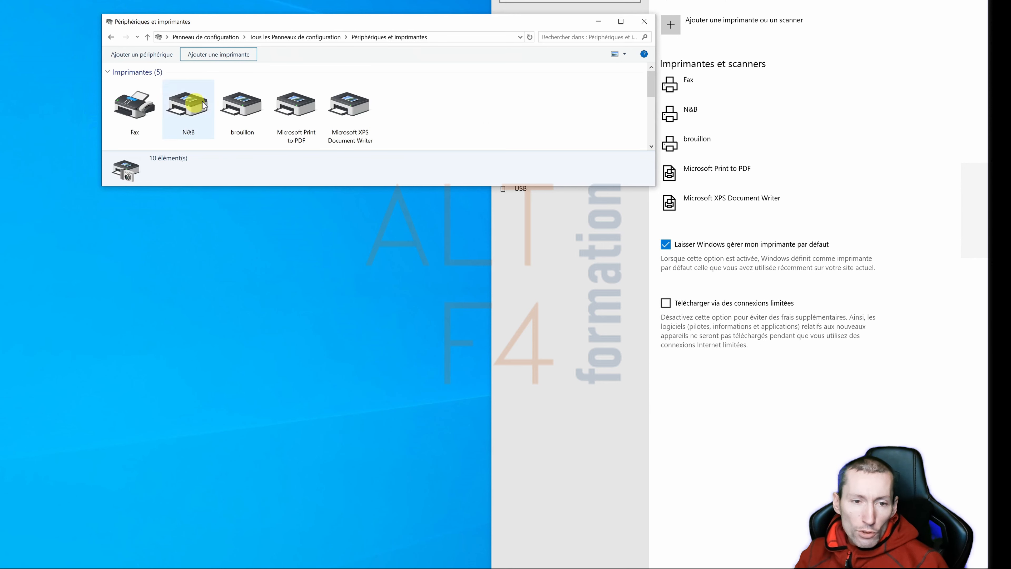
- Examine the port assignments in the brouillon printer's properties, widening the port column to show full addresses
right_click(250, 110)
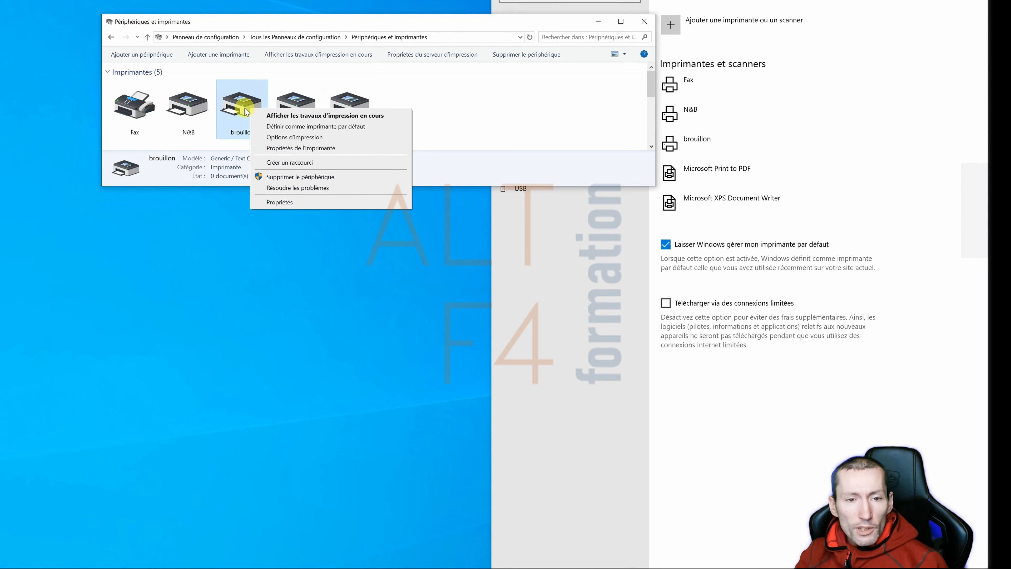
click(276, 149)
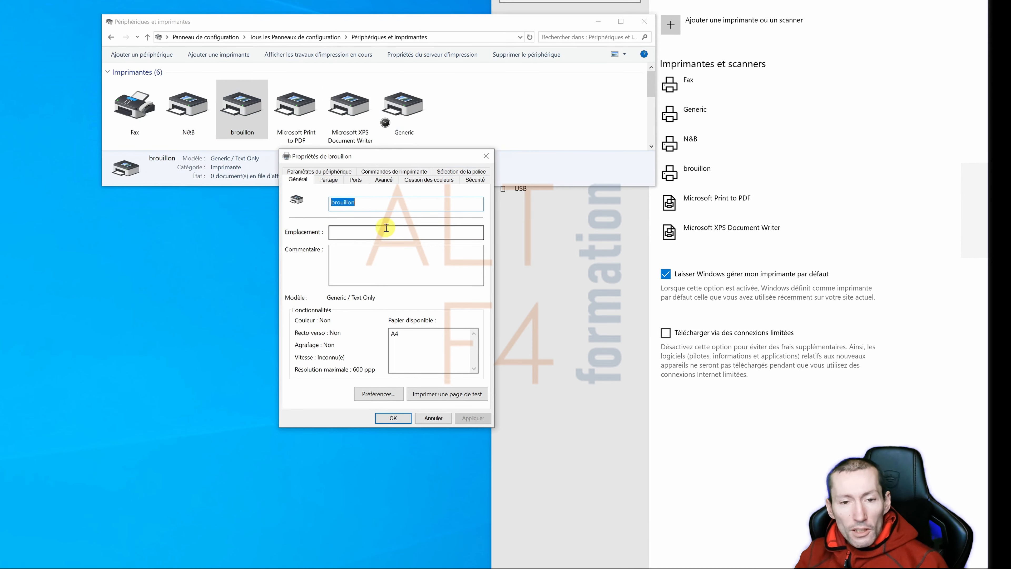
click(359, 181)
scroll(367, 281, down, 1)
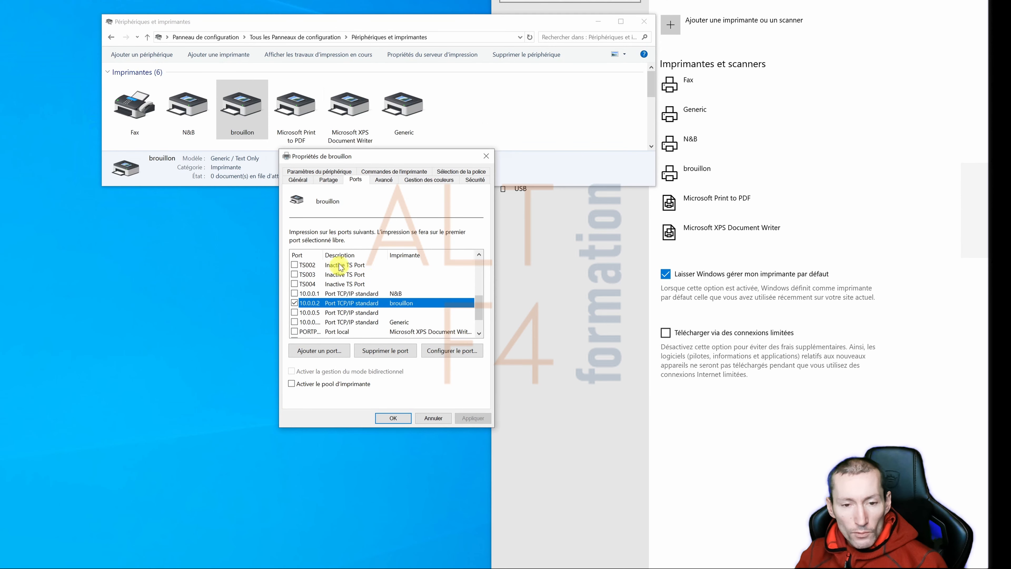
drag(322, 255, 356, 257)
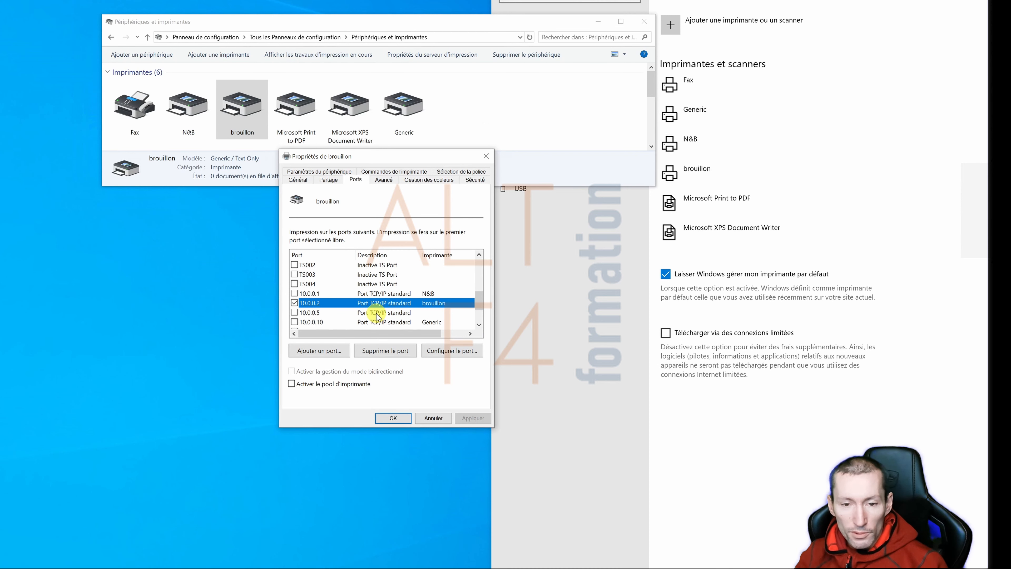
click(442, 304)
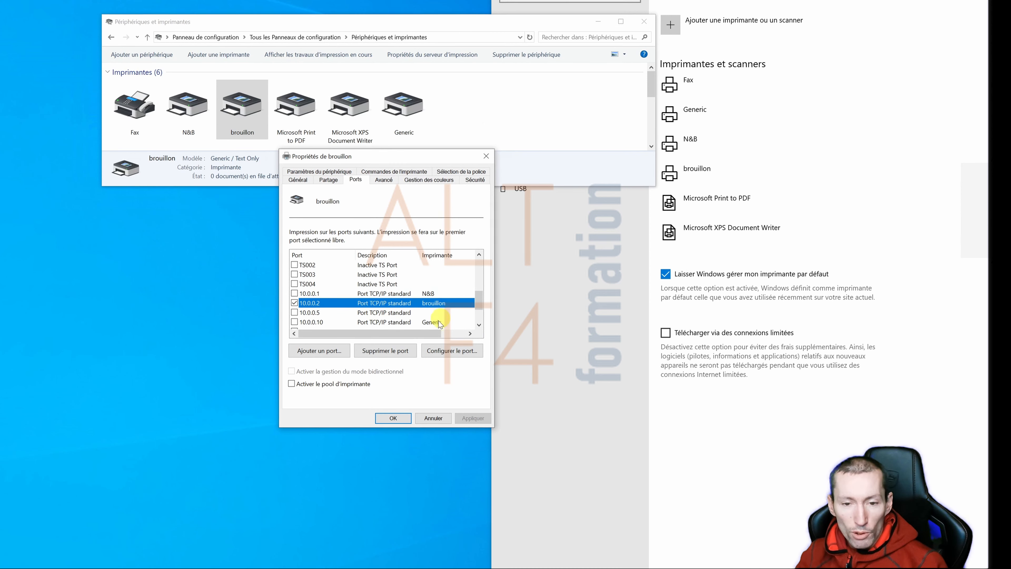
- Assign port 10.0.0.10 to brouillon, enable printer pooling, and add ports 10.0.0.1 and 10.0.0.2 to the pool
click(439, 322)
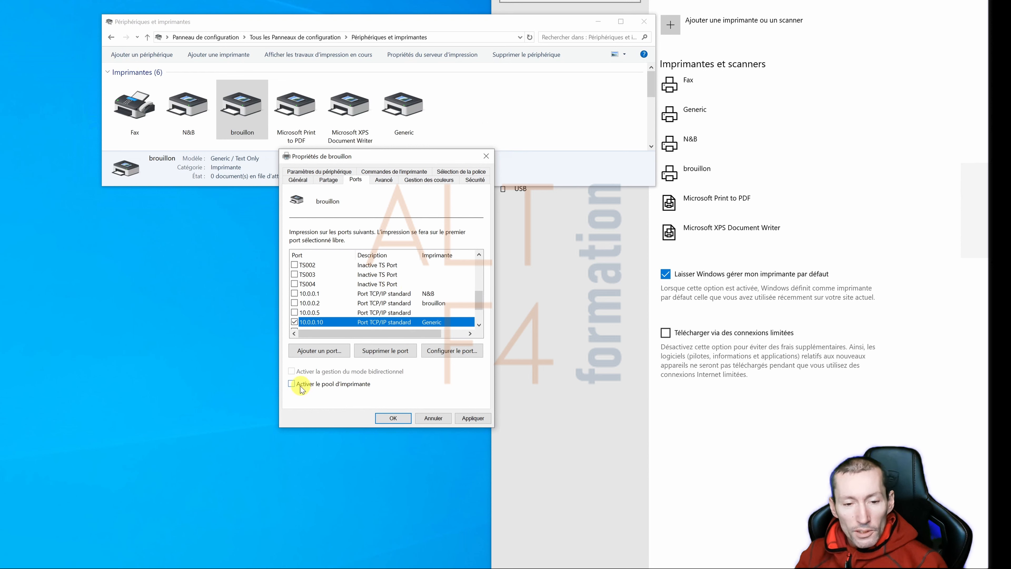
click(292, 384)
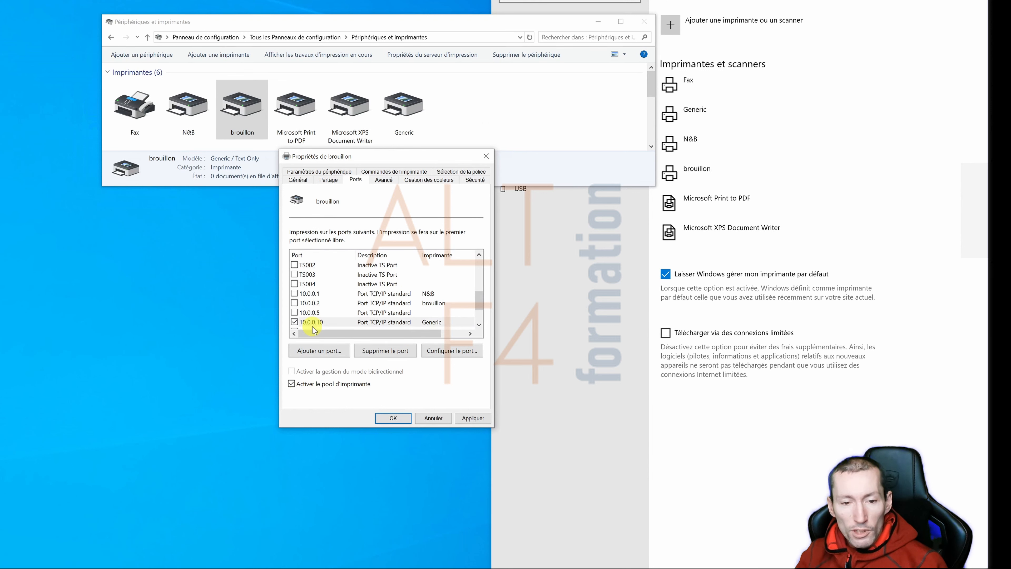
click(294, 293)
click(295, 303)
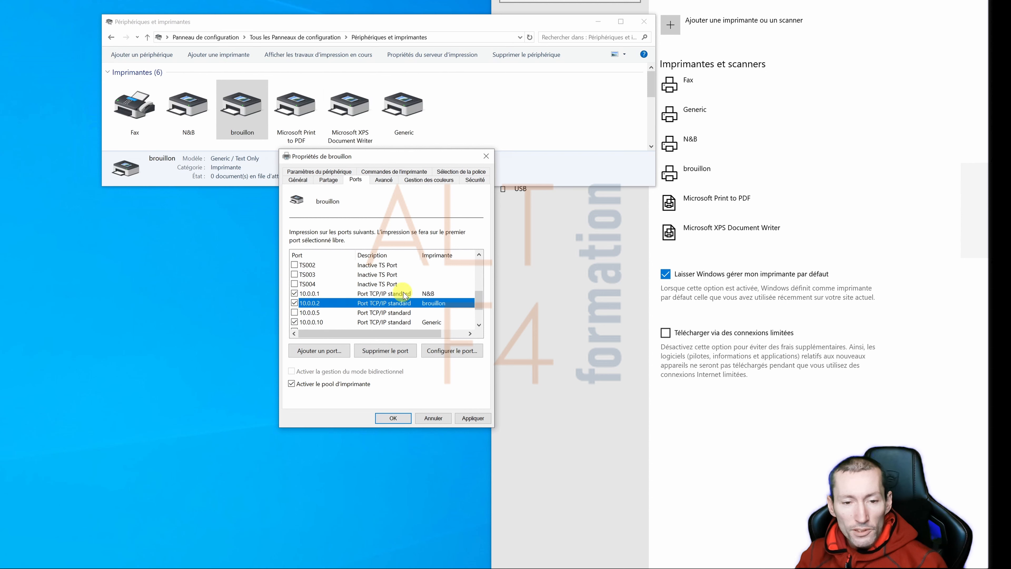
scroll(400, 292, down, 1)
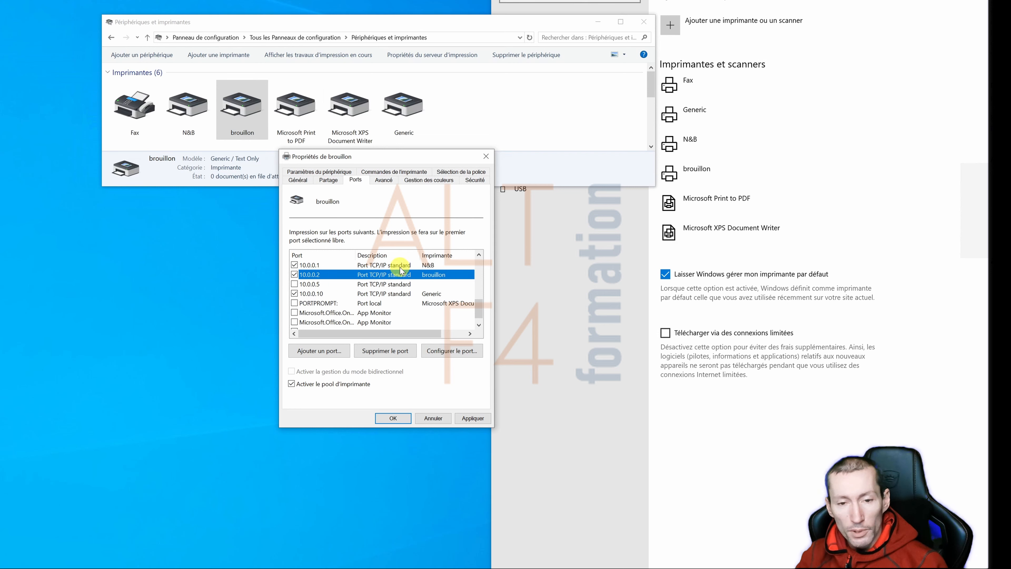
- Deselect ports 10.0.0.1 and 10.0.0.2, disable printer pooling, and discard the changes to brouillon's properties
click(294, 265)
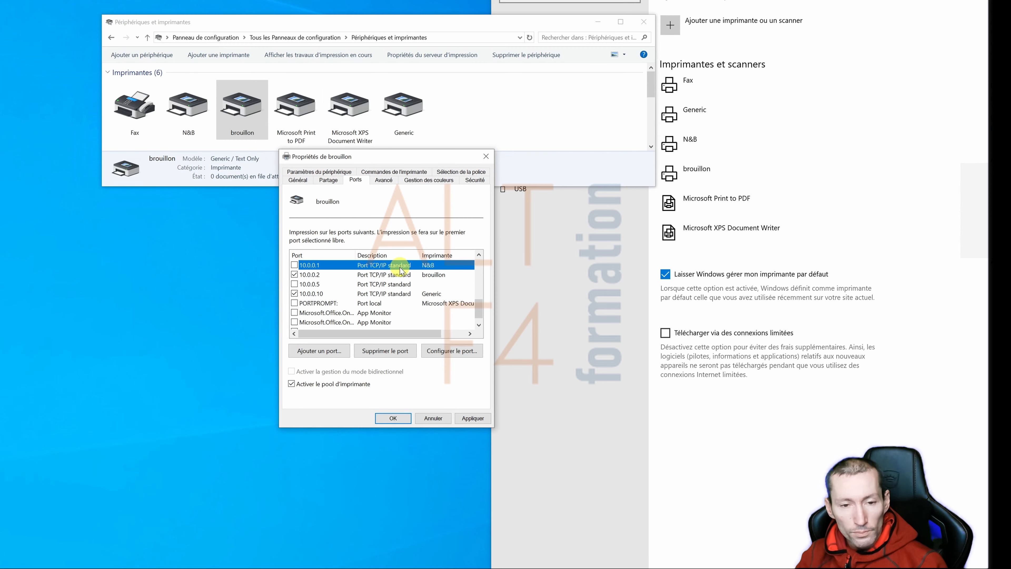
click(294, 274)
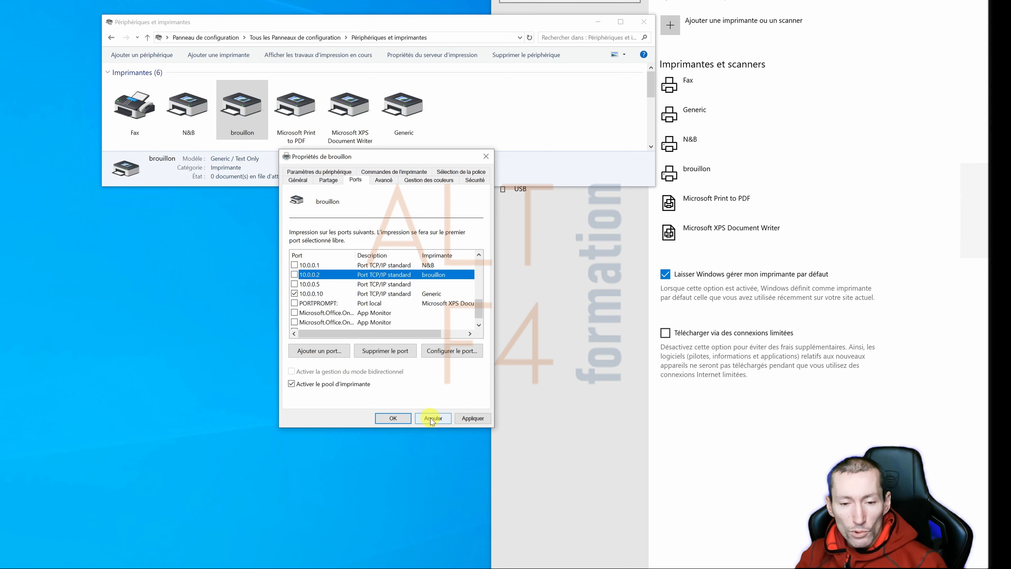
click(323, 384)
click(447, 417)
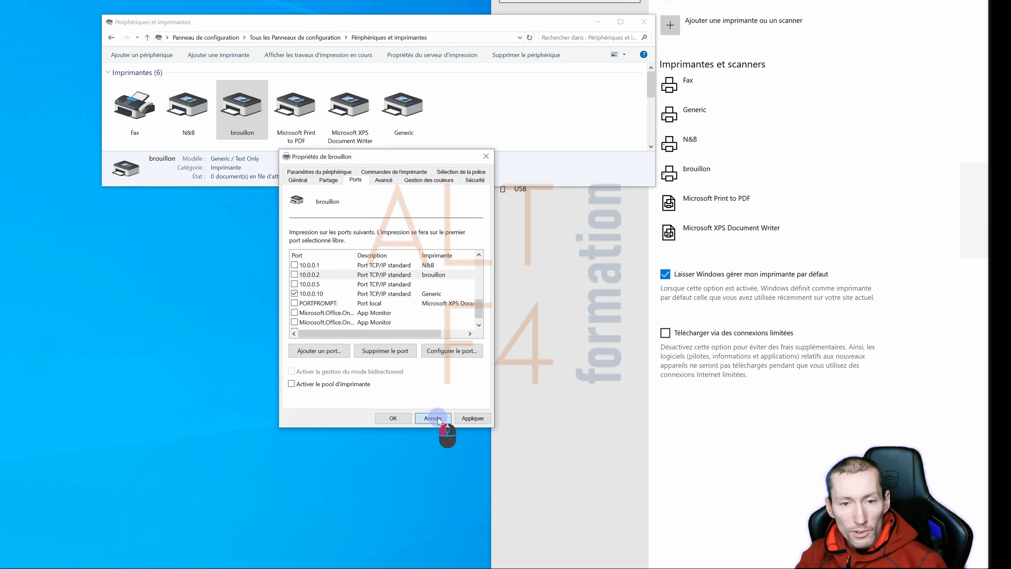
- Examine the port assignments in the Generic printer's properties and close them without changes
right_click(404, 115)
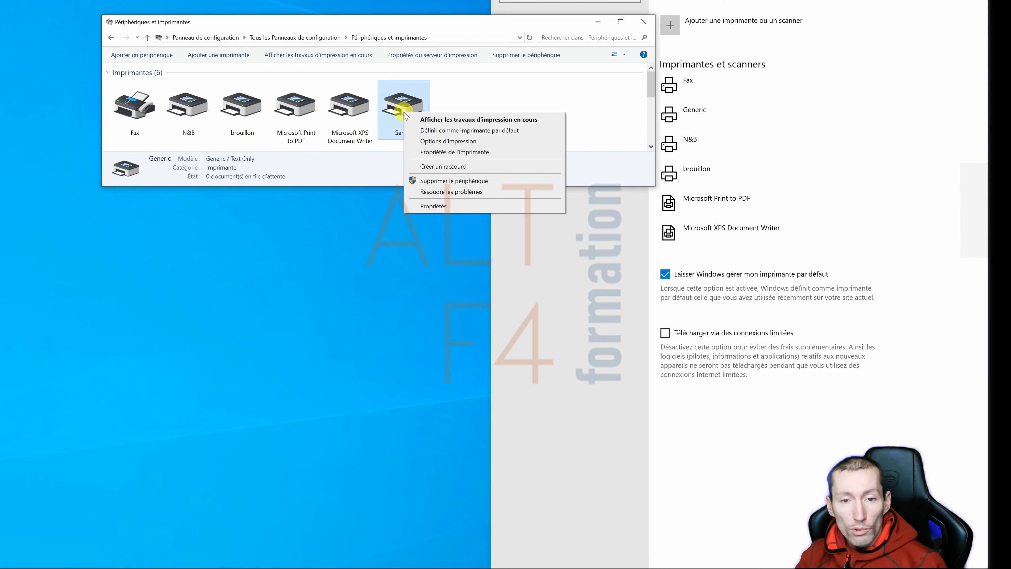
click(427, 153)
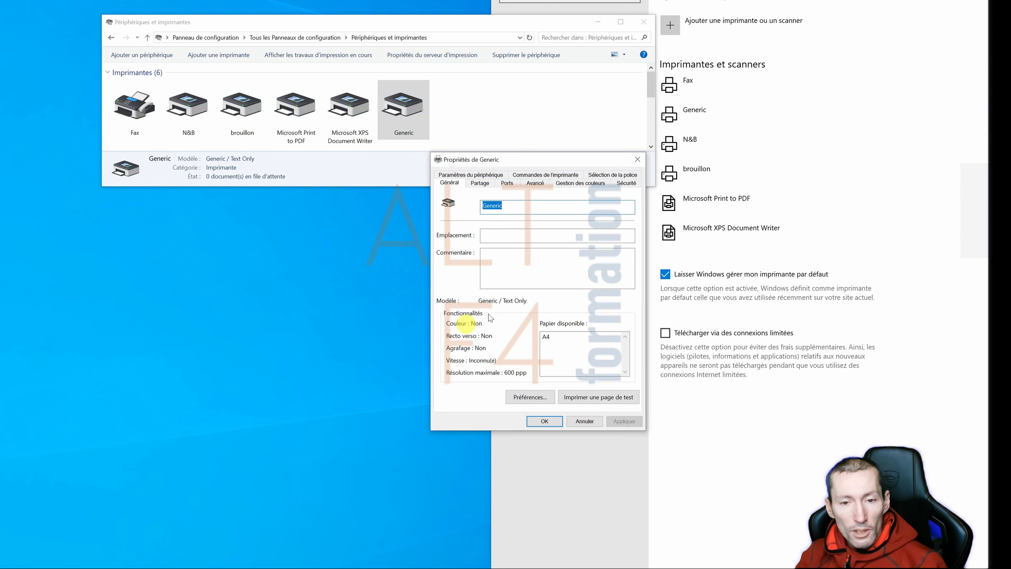
click(508, 184)
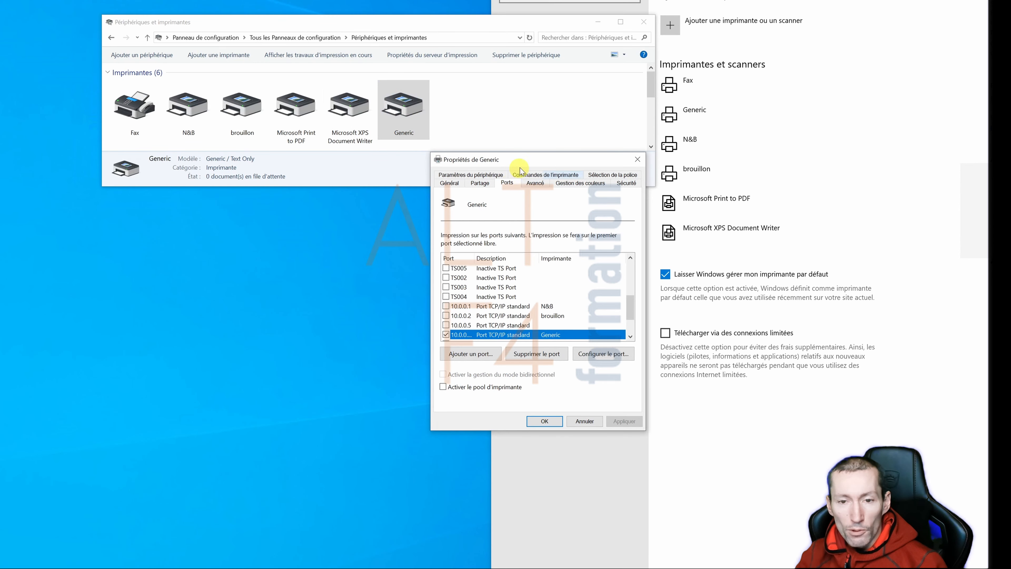
drag(520, 162, 379, 163)
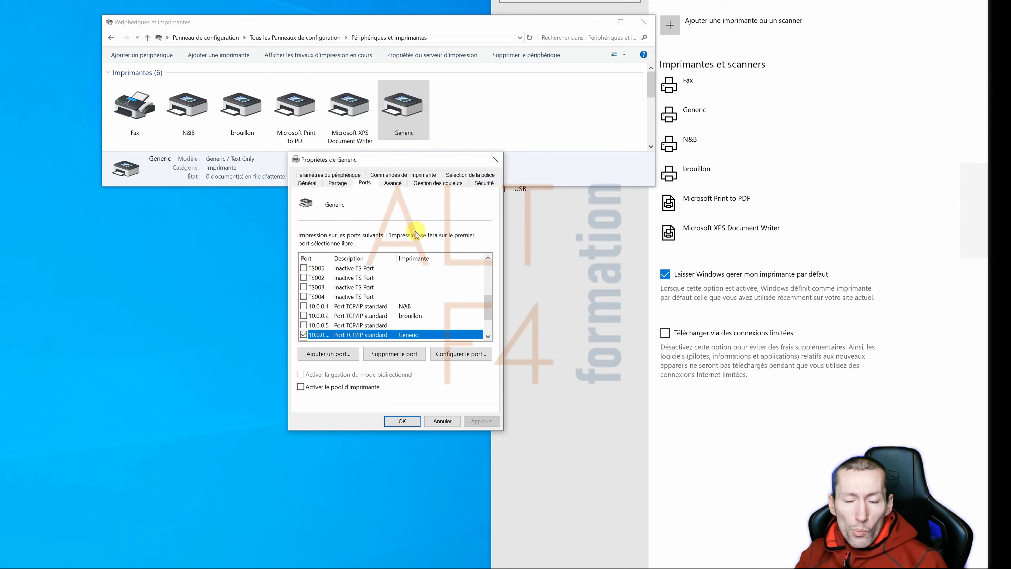
click(495, 160)
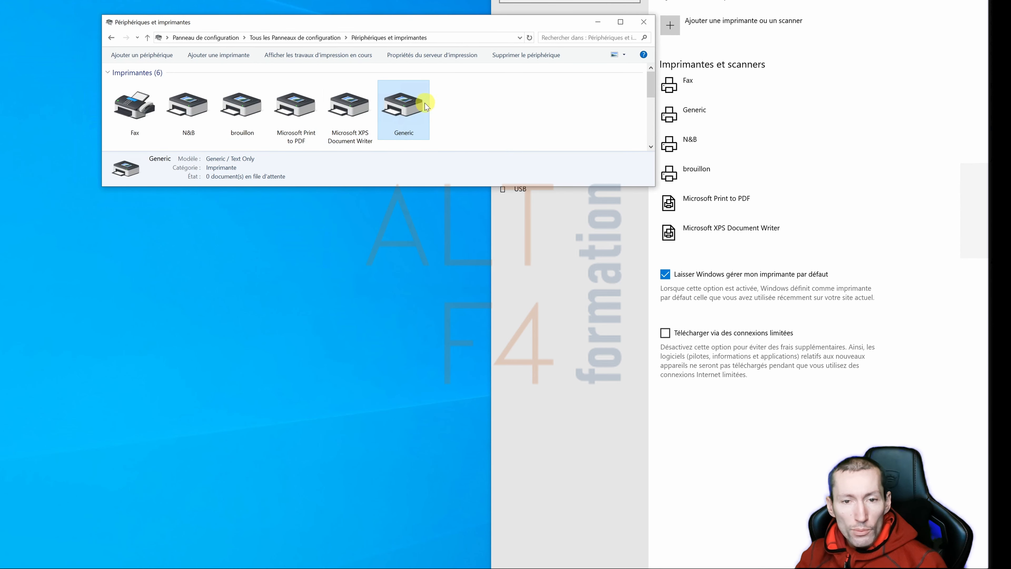
click(481, 133)
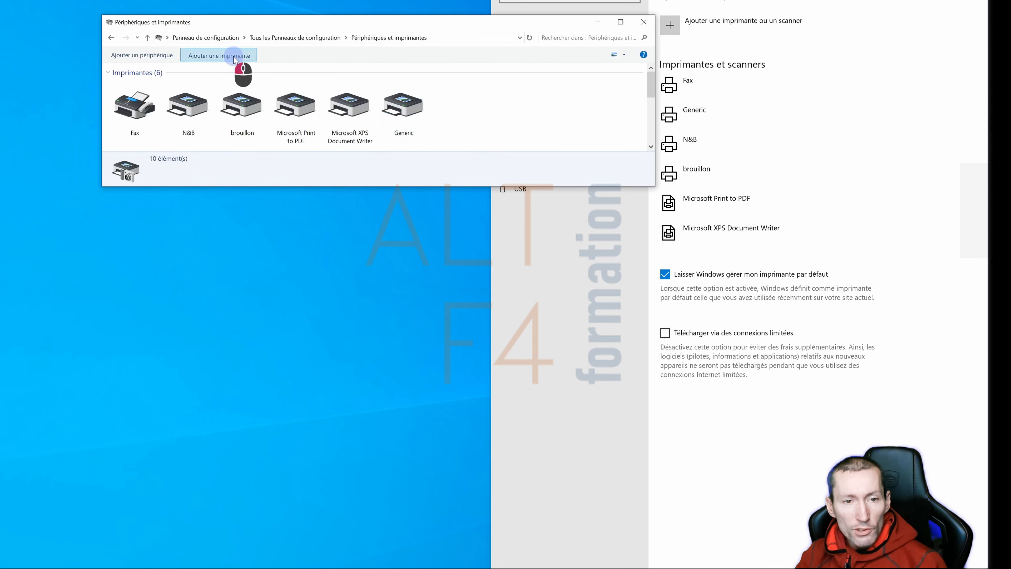
- Start adding a local printer with manual settings on the existing standard TCP/IP port 10.0.0.10
click(219, 55)
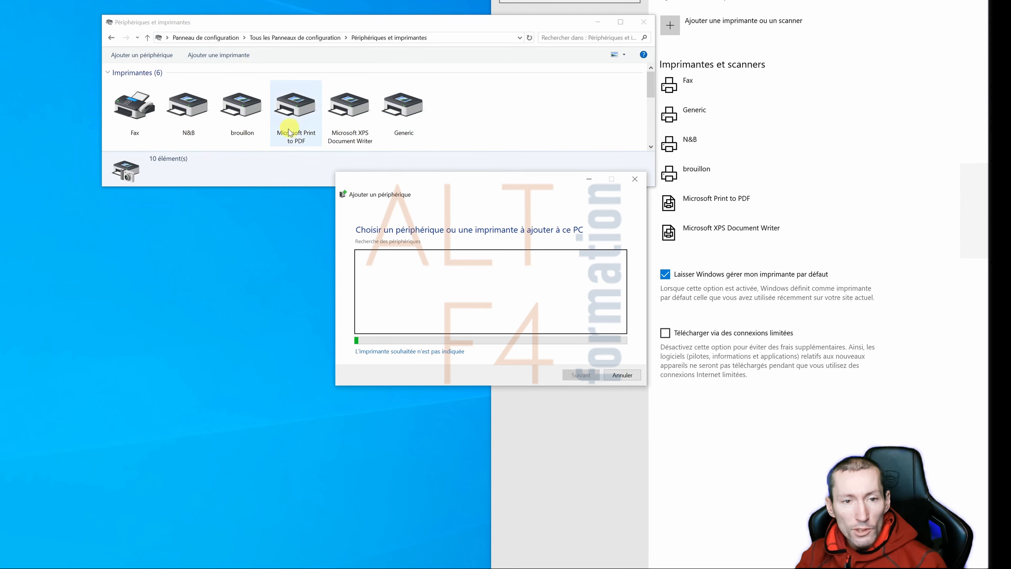
click(399, 352)
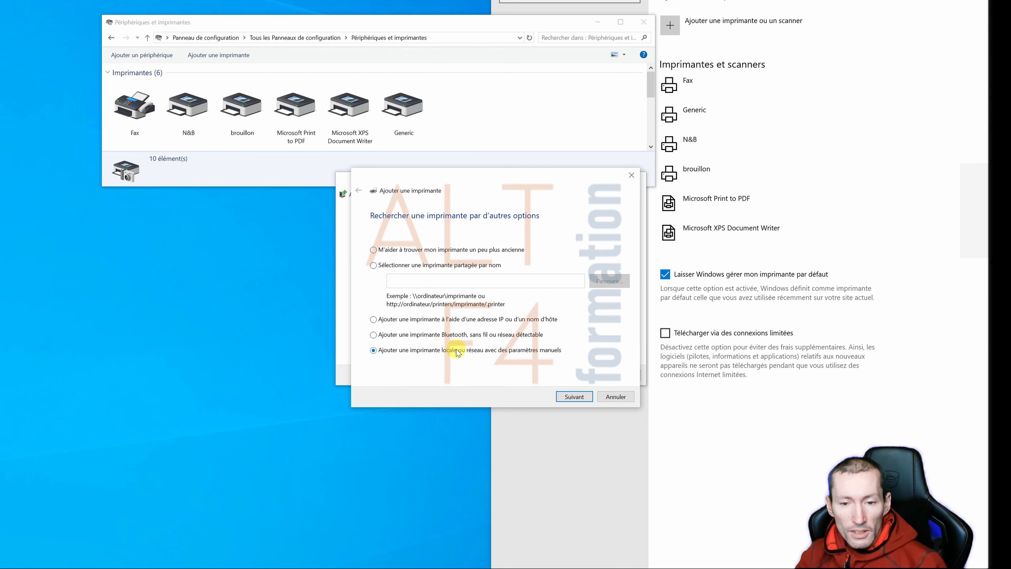
click(581, 396)
click(482, 255)
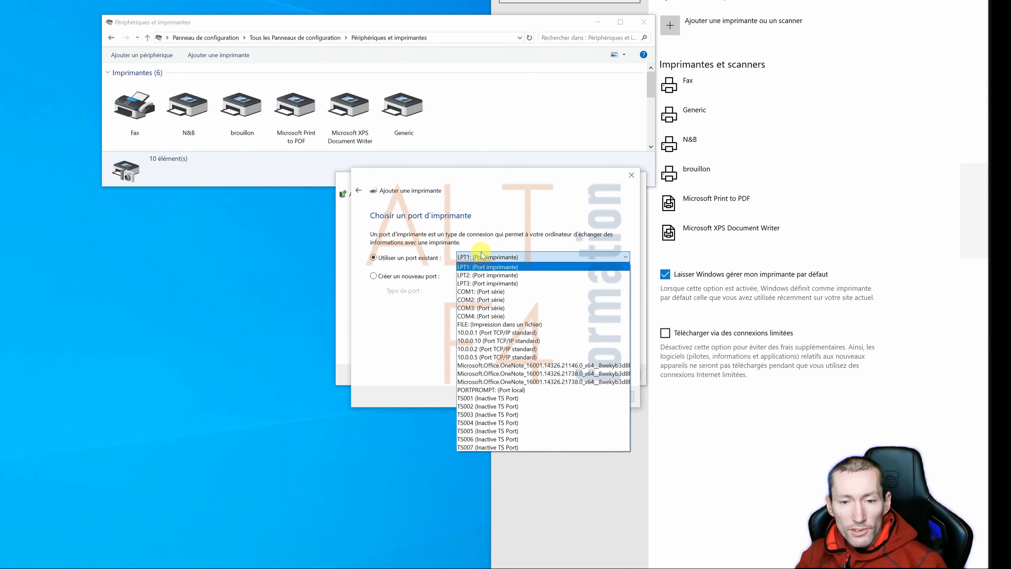
click(490, 340)
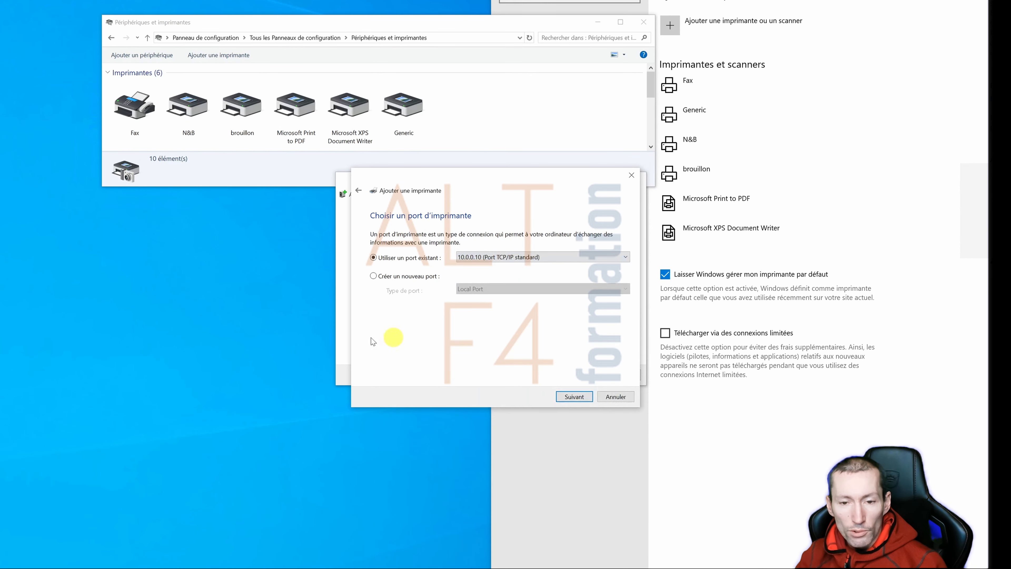
click(575, 396)
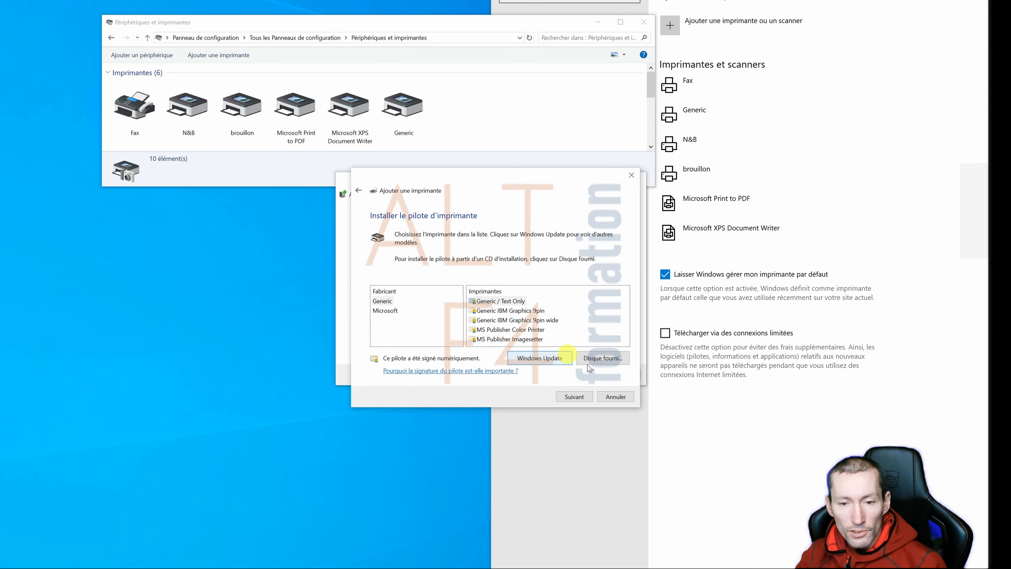
- Finish adding the printer with the Generic / Text Only driver, naming it Generic2 and leaving it unshared
click(575, 396)
click(577, 396)
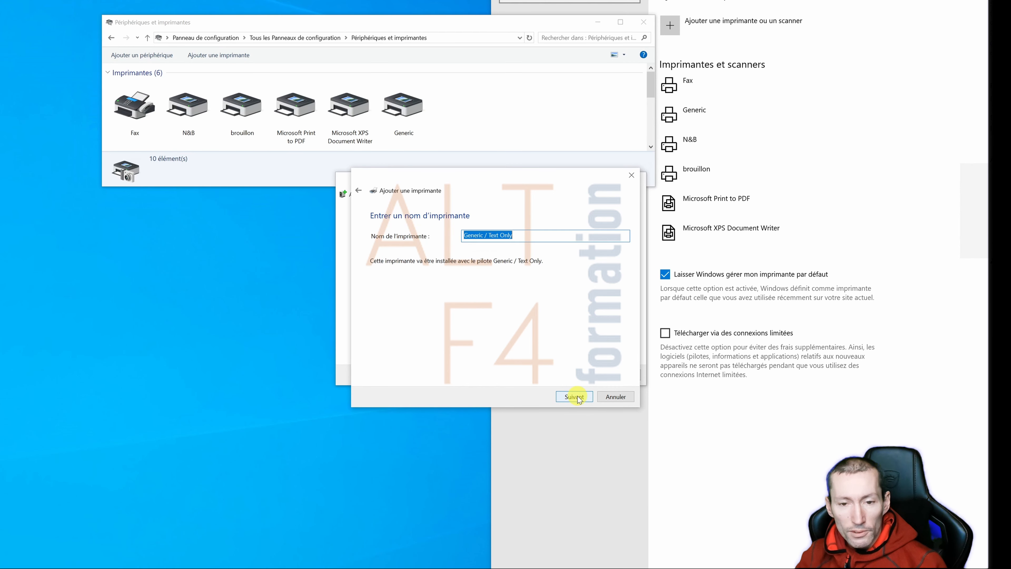
drag(485, 235, 514, 237)
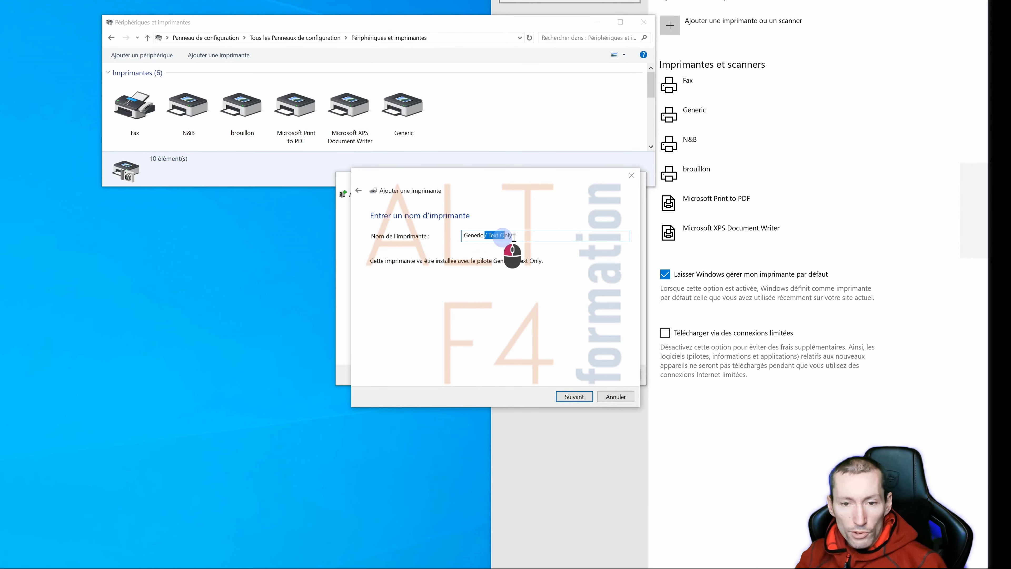
text(2)
click(575, 397)
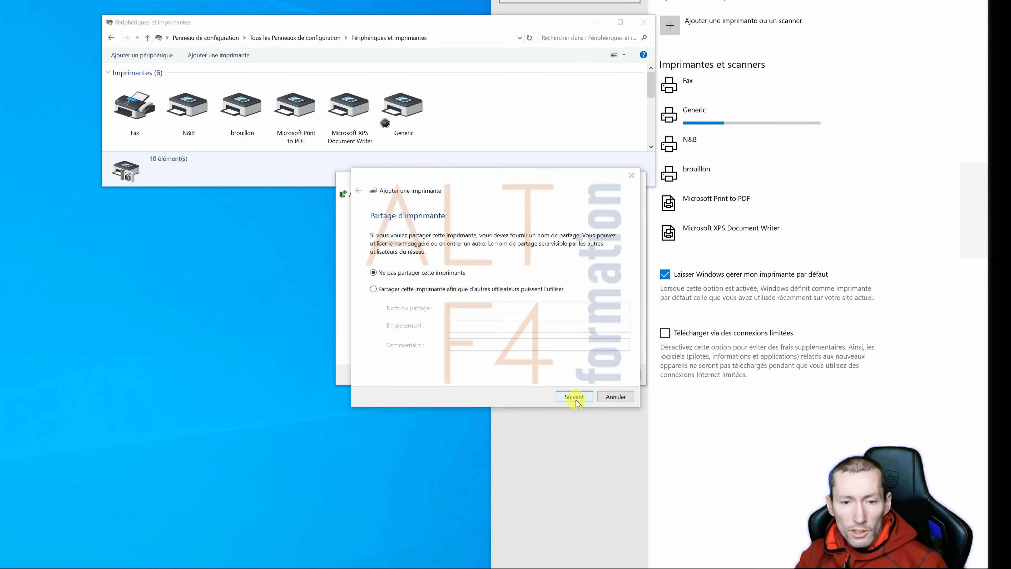
click(580, 397)
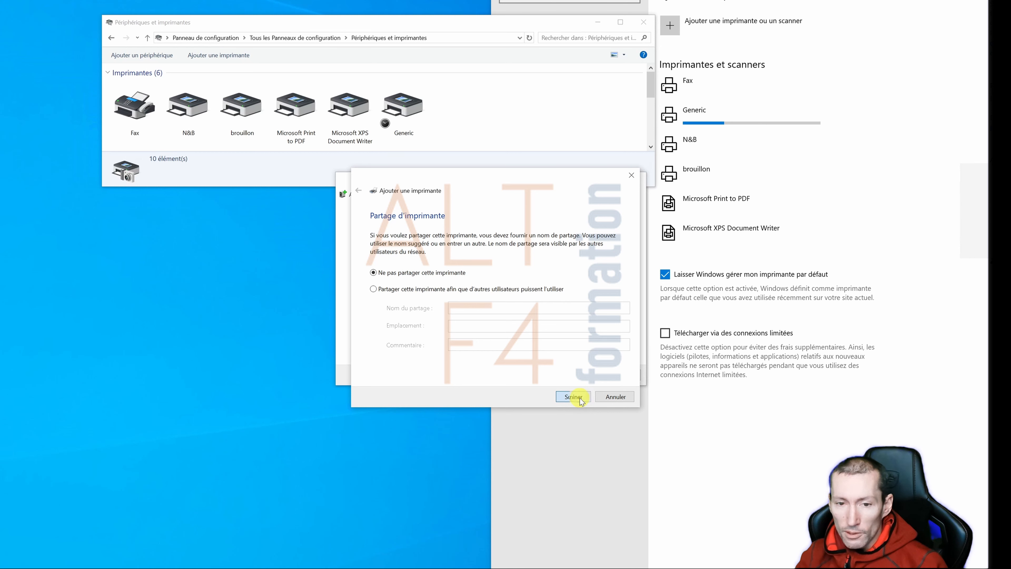
click(571, 397)
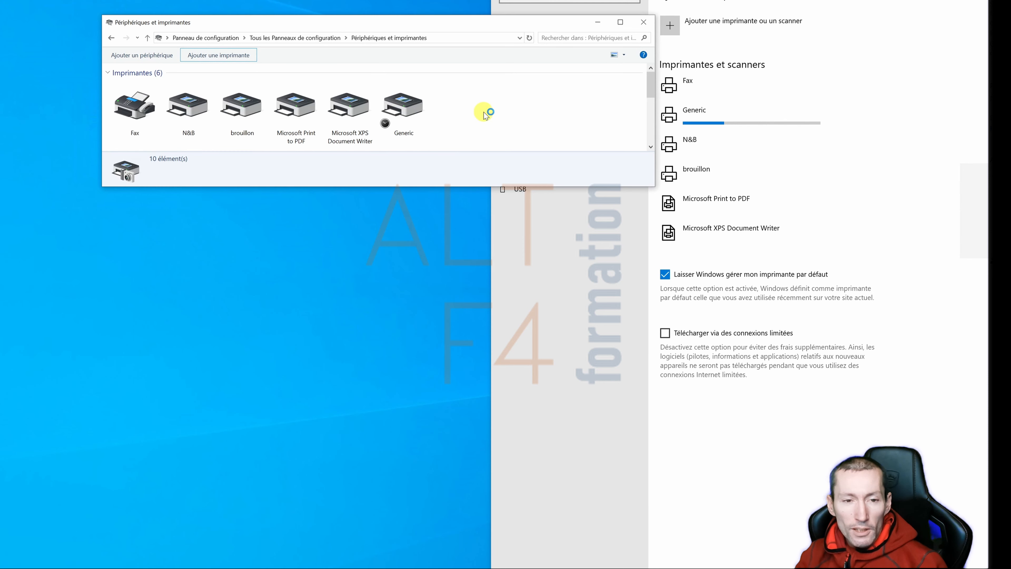
- Enter Couleur as the printer name in Generic2's printer properties
right_click(416, 108)
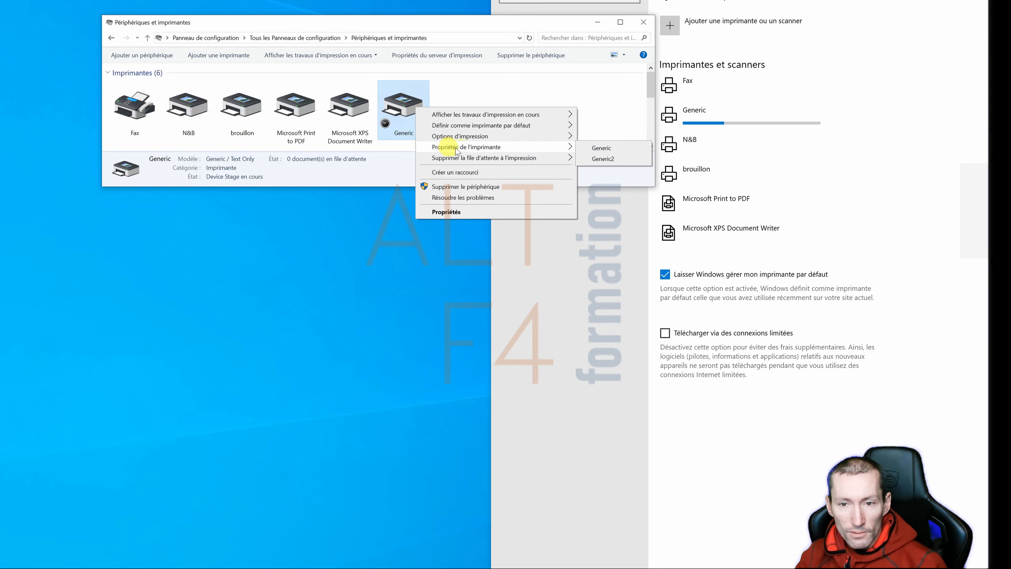
mouse_move(548, 146)
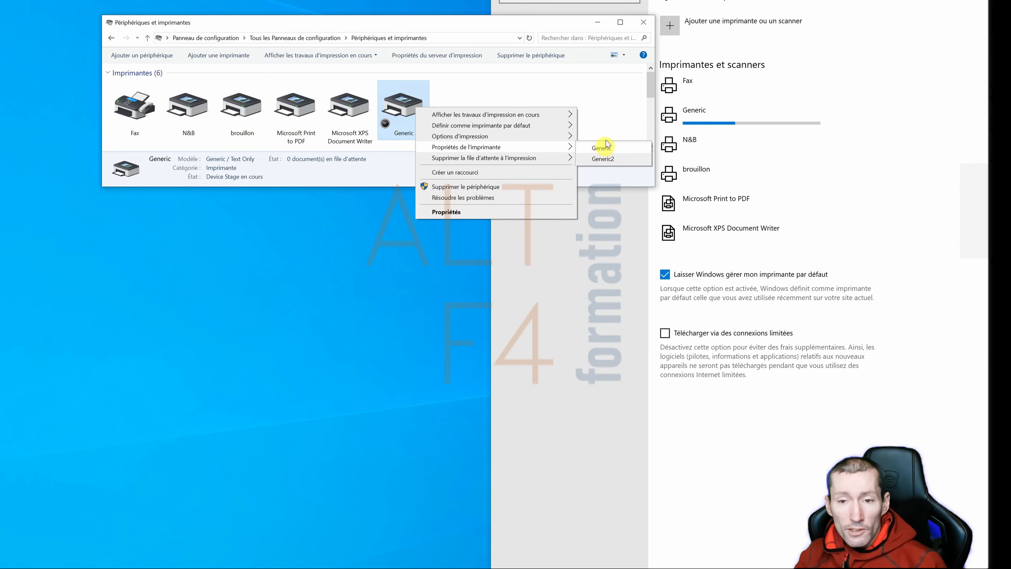
click(602, 159)
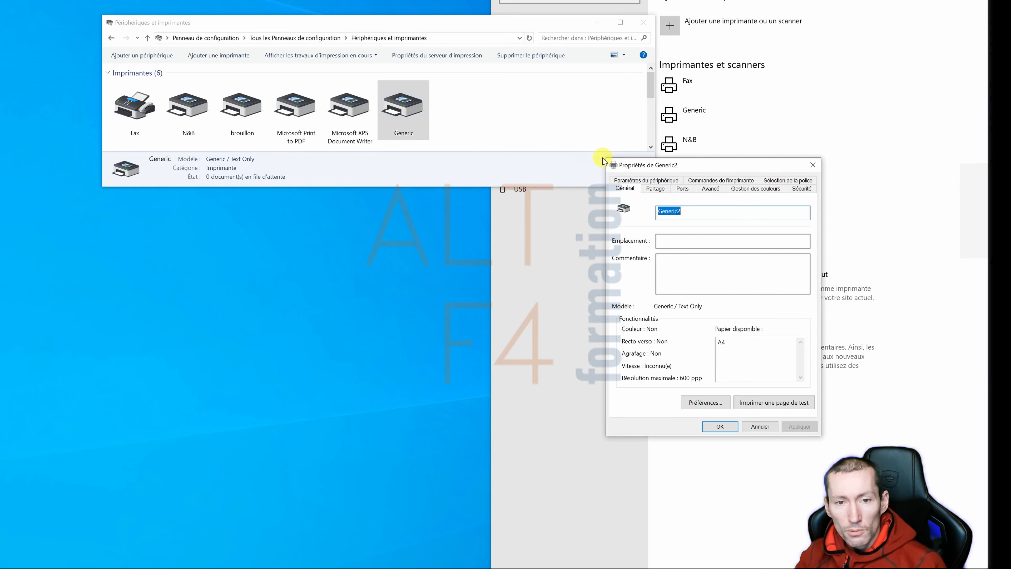
drag(697, 213, 664, 211)
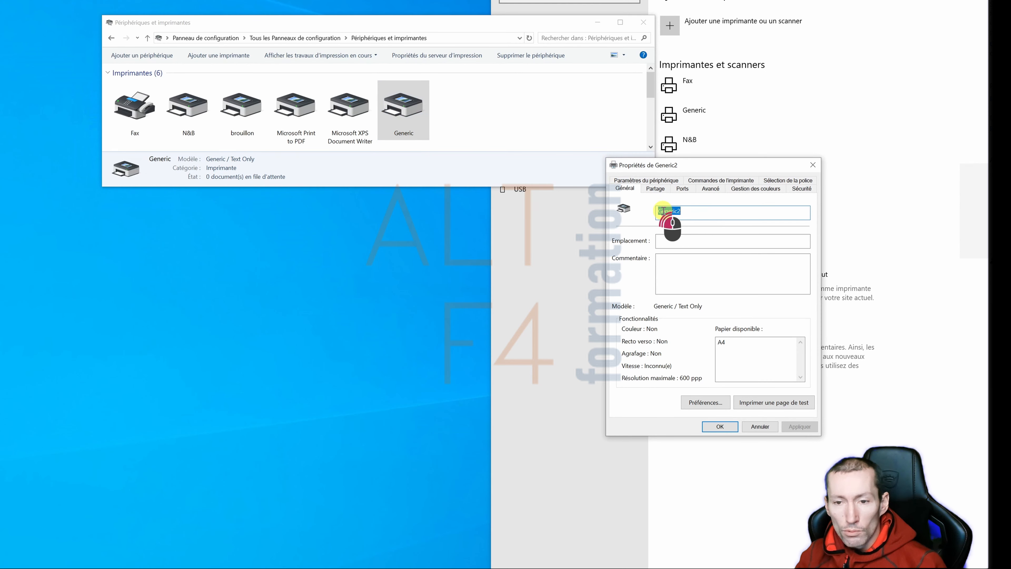
text(Couleur)
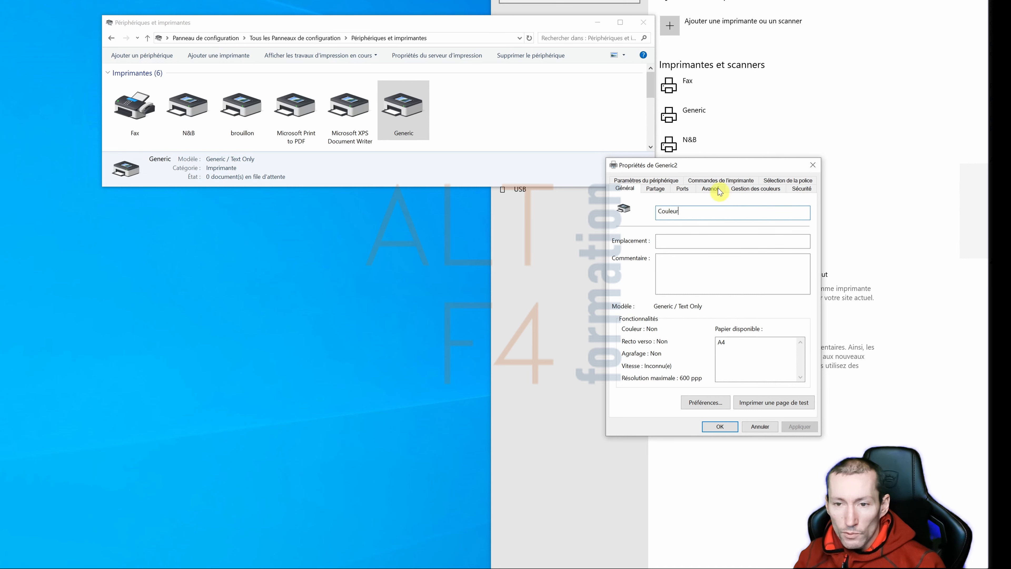
- Examine Generic2's device settings and its advanced availability and priority options
click(712, 180)
click(657, 188)
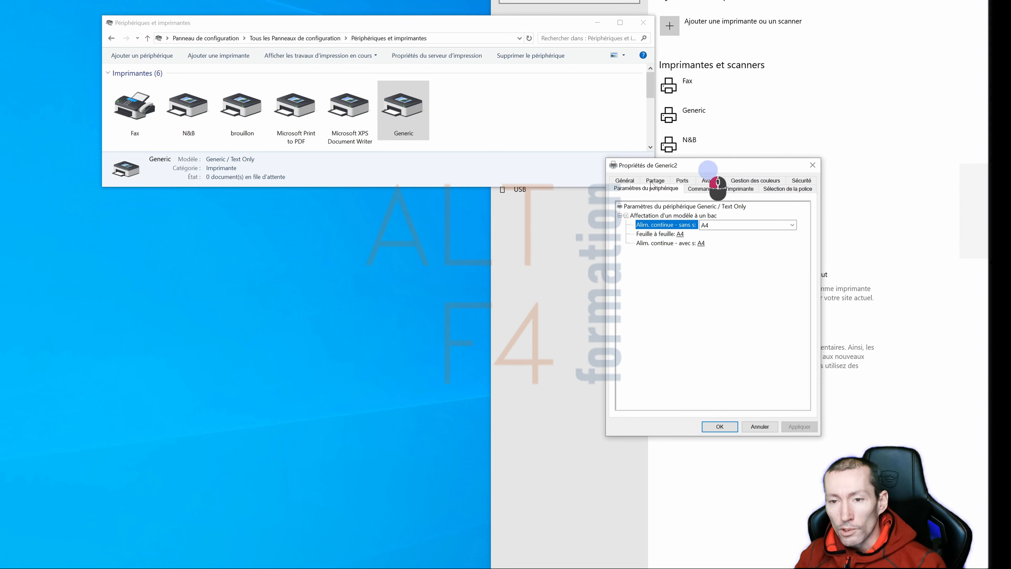
drag(711, 165, 454, 187)
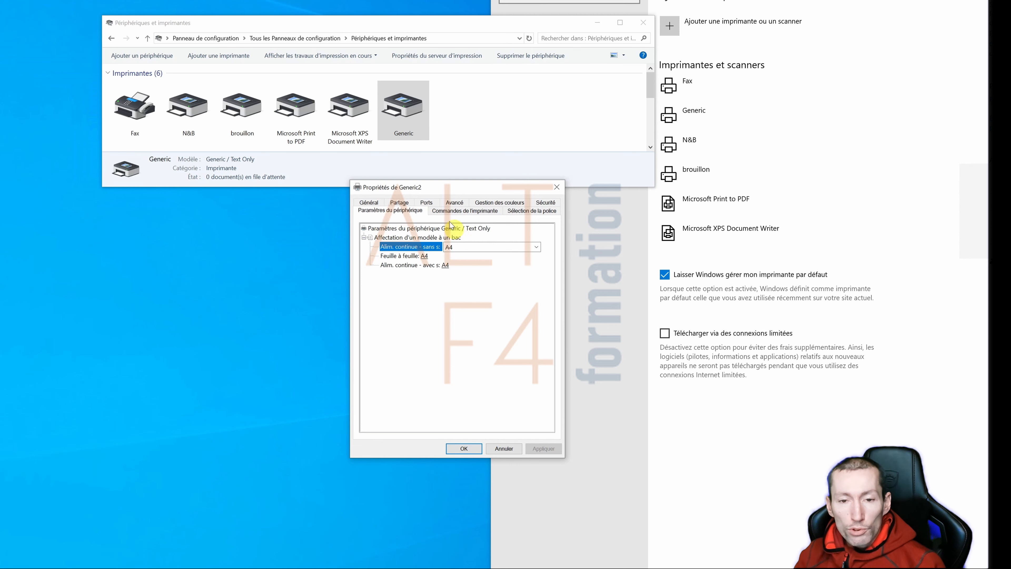
click(454, 203)
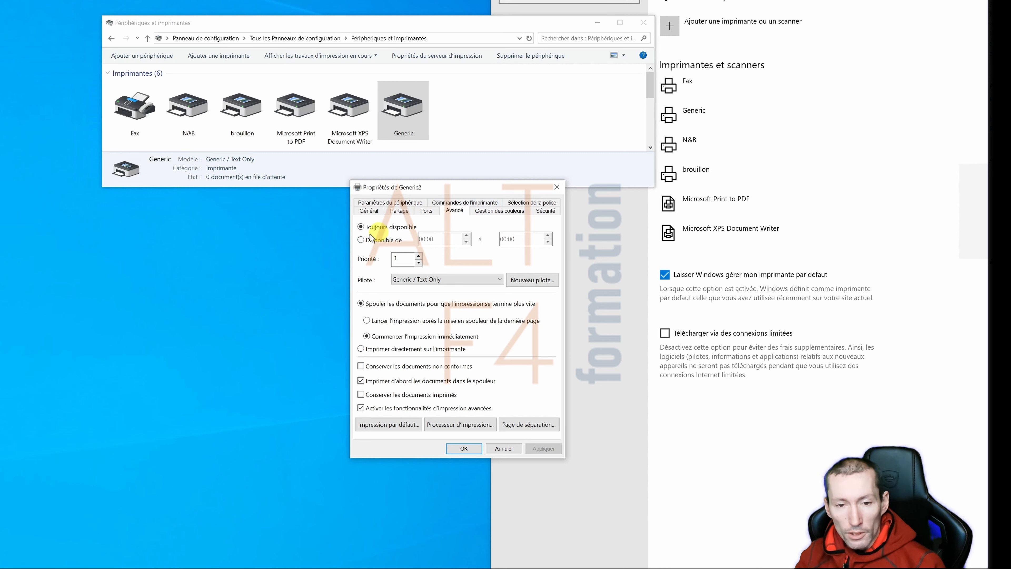
double_click(395, 258)
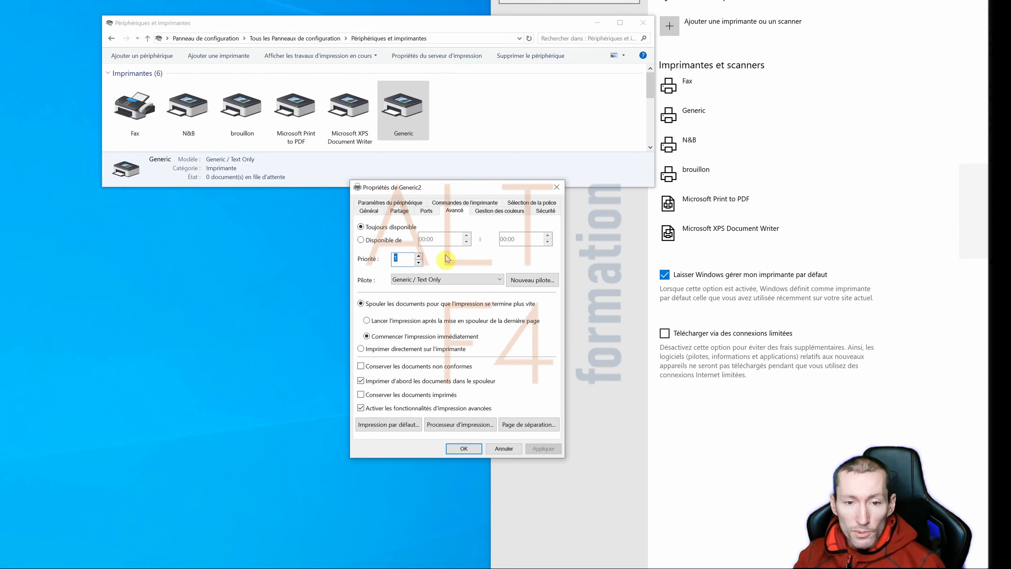
- Examine the paper formats offered for the first continuous-feed tray in Generic2's device settings, keeping A4
click(401, 203)
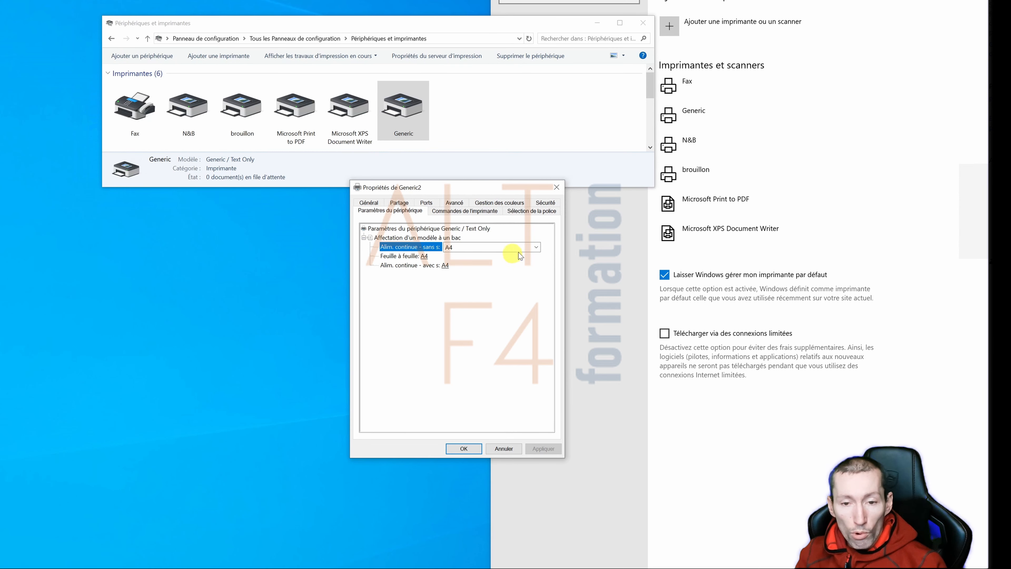
click(535, 247)
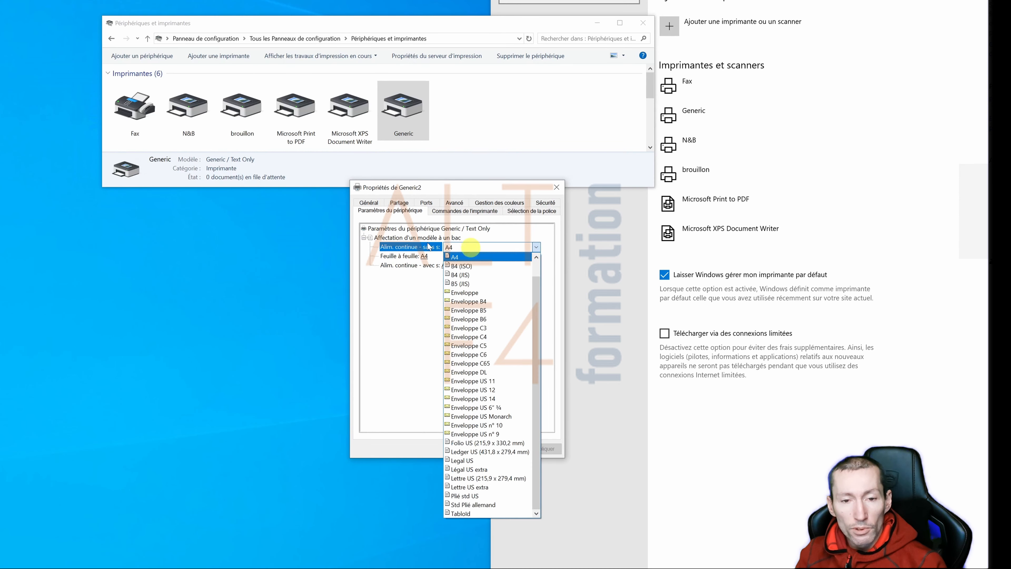
key(Down)
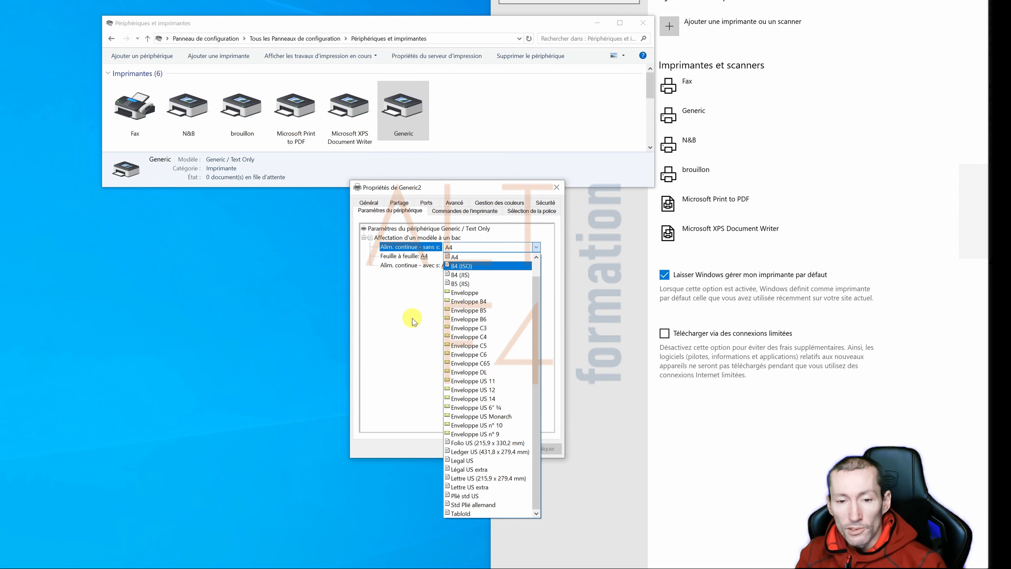
click(412, 318)
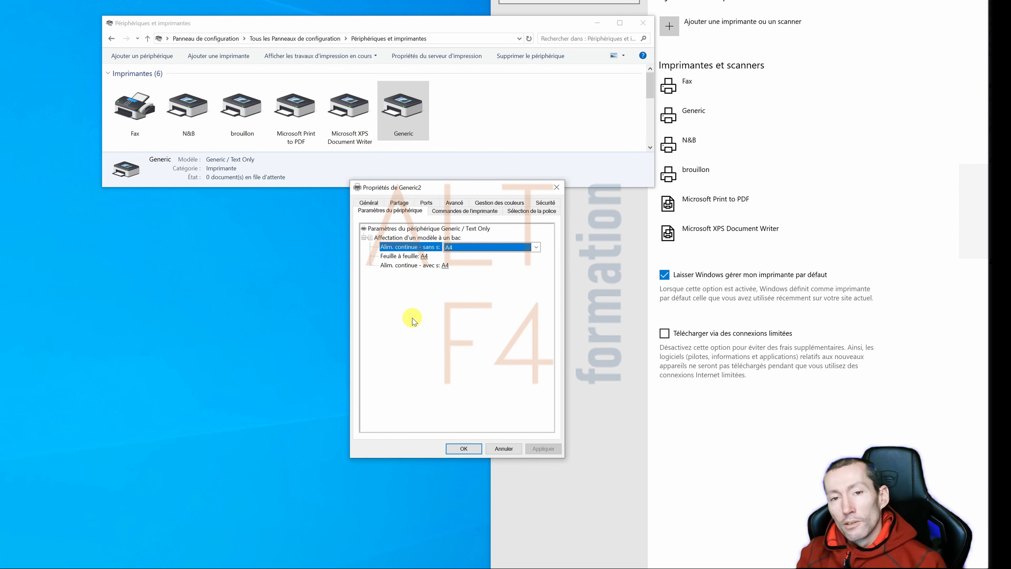